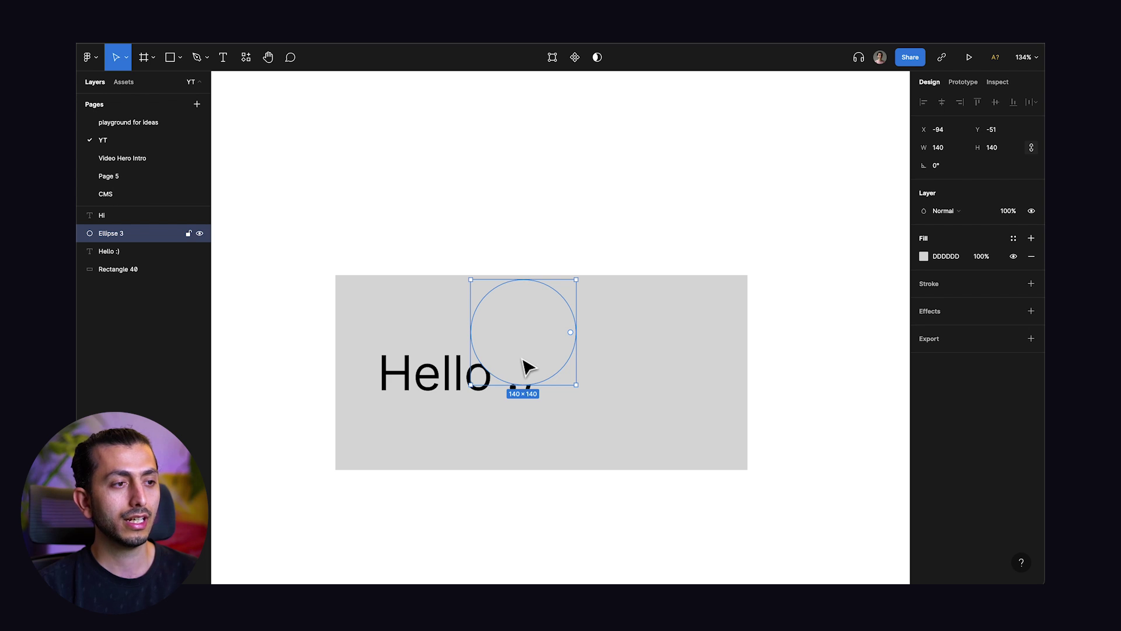
Switch the circle's blend mode from Normal to Difference so it turns black
mouse_move(538, 326)
mouse_down()
mouse_move(523, 332)
mouse_move(564, 319)
mouse_move(555, 333)
mouse_up()
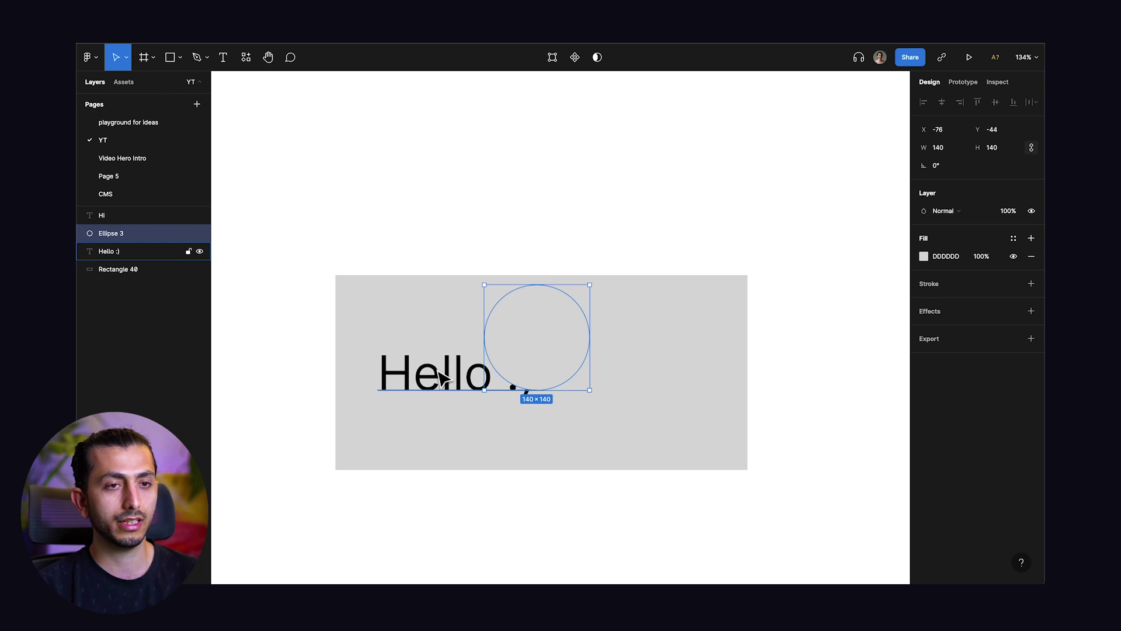
click(969, 211)
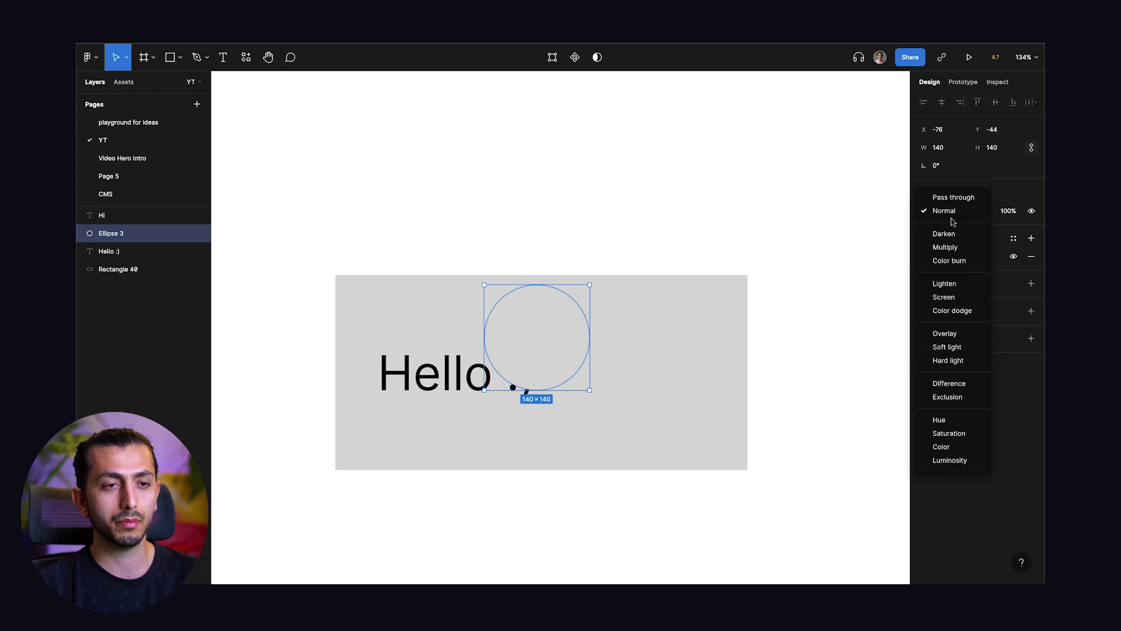
click(948, 384)
Reposition the circle just to the right of the Hello :) text
drag(544, 338, 529, 328)
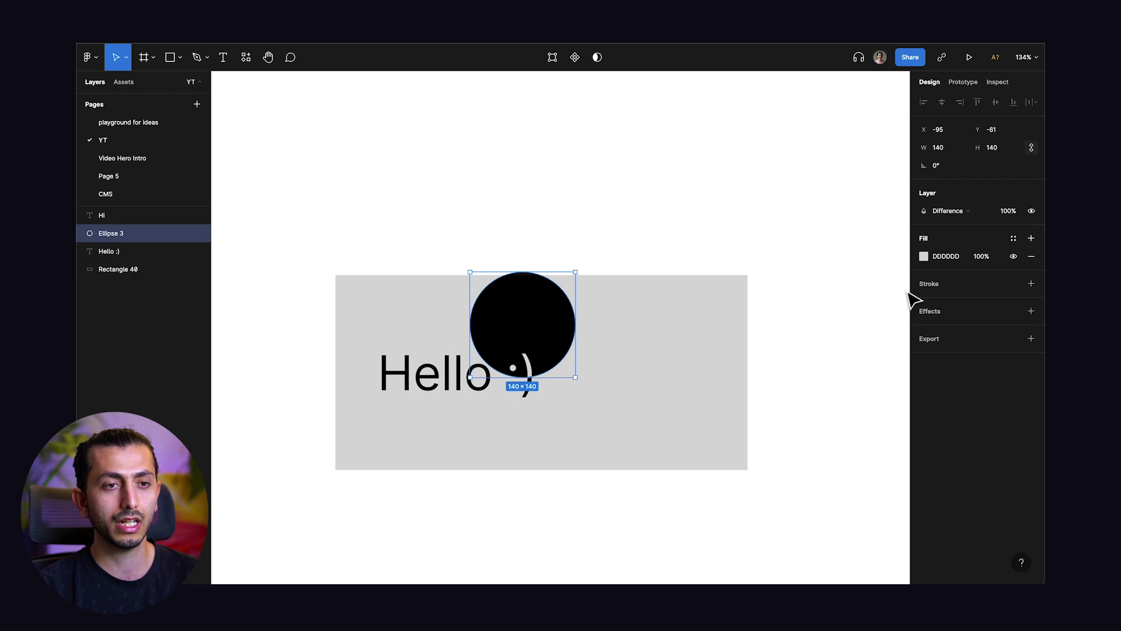
click(578, 279)
click(538, 318)
drag(538, 318, 654, 357)
Drag Ellipse 3 out from behind the Hi text and over the Hello :) text
click(665, 377)
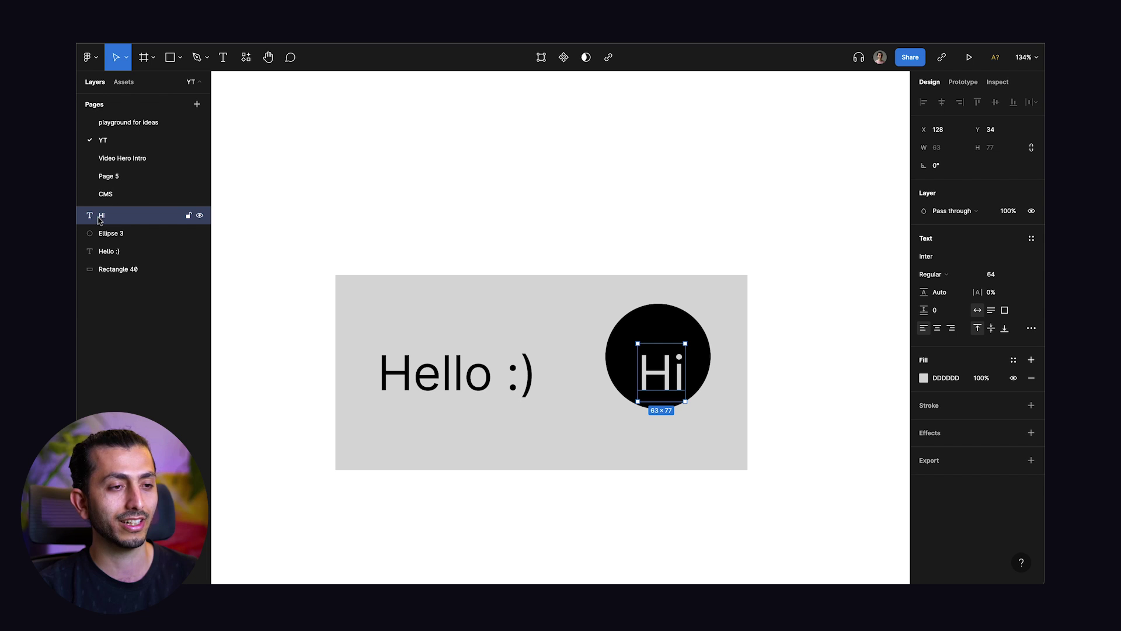
double_click(681, 326)
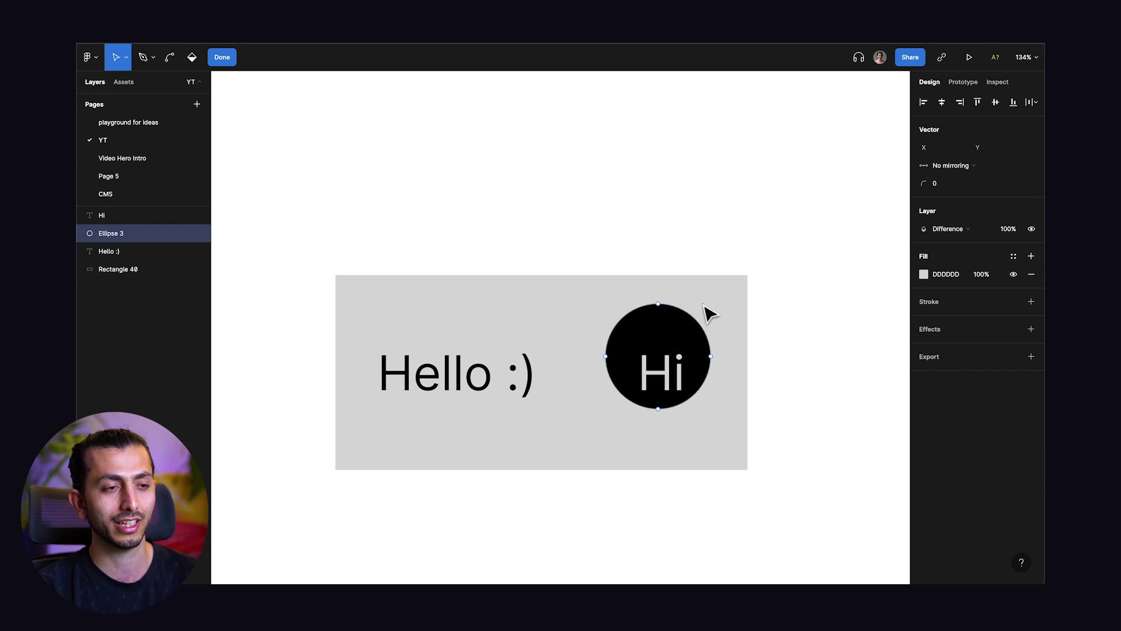
key(Escape)
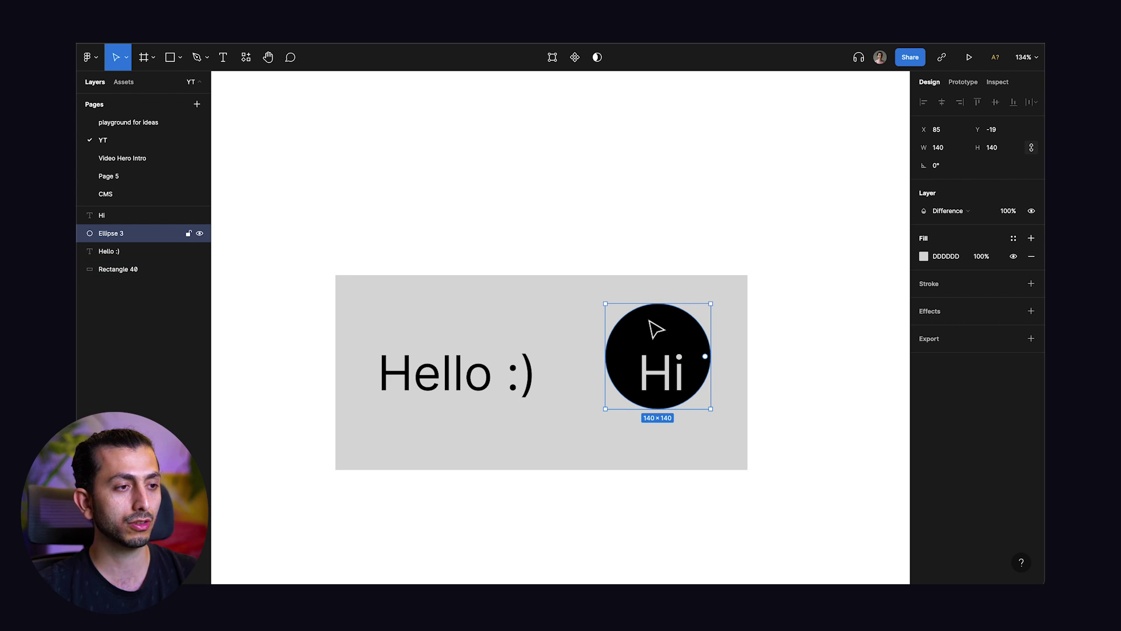
click(660, 373)
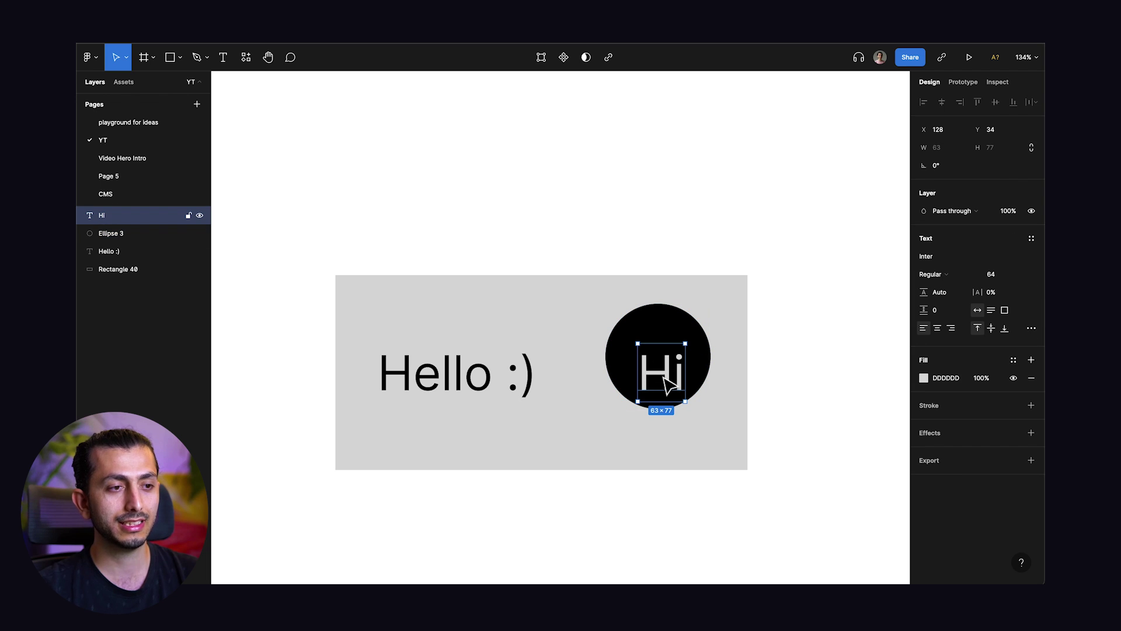
click(648, 333)
mouse_move(671, 333)
mouse_down()
mouse_move(520, 318)
mouse_move(646, 310)
mouse_move(553, 326)
mouse_move(650, 333)
mouse_up()
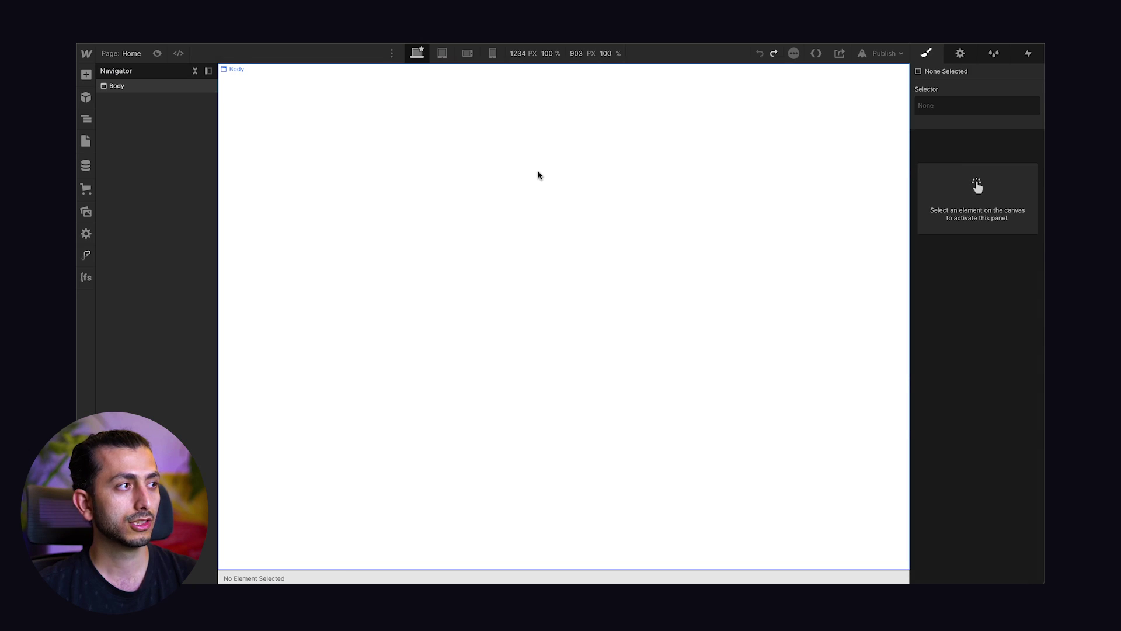
Insert an empty Div Block into the page Body using quick search
click(538, 175)
key(ctrl+k)
text(d)
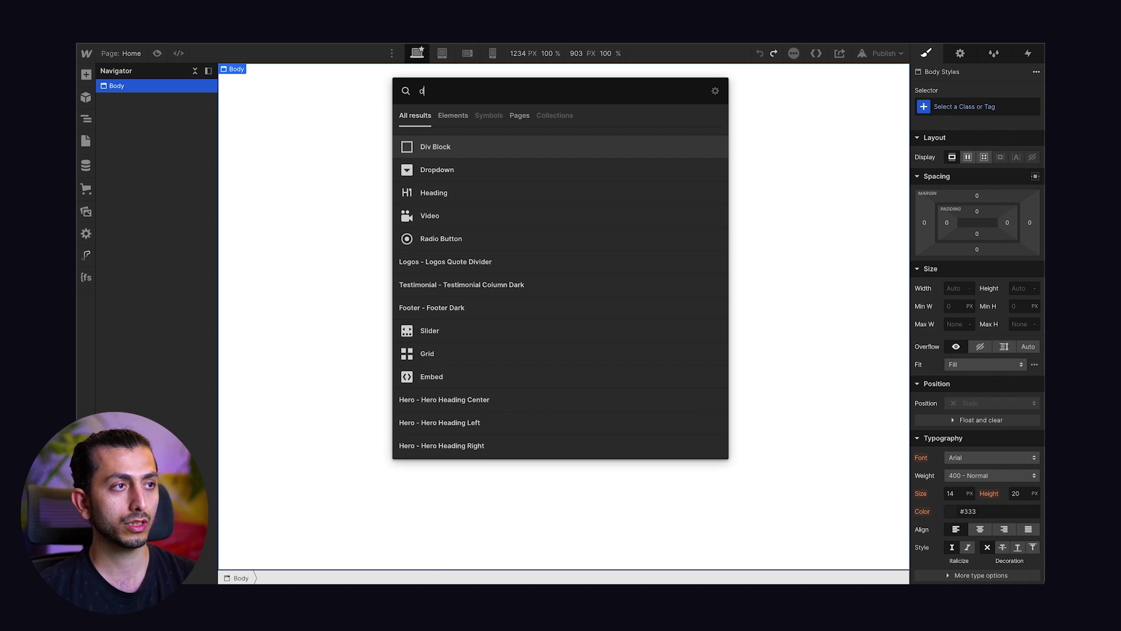
key(Return)
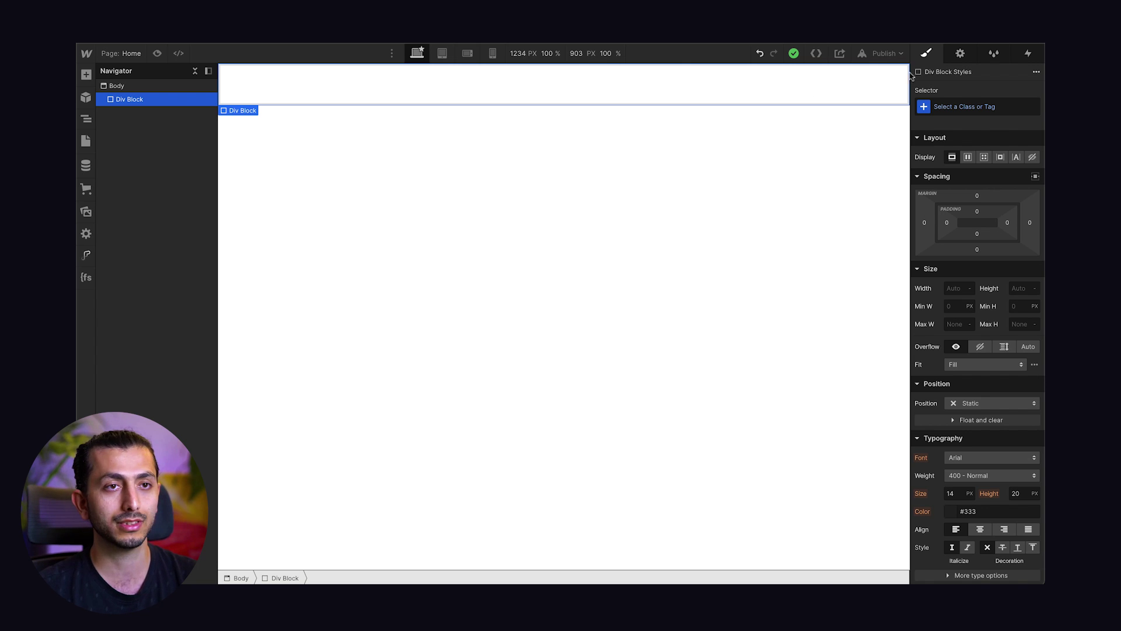
Give the div a new Long Section class with 100% width and 400vh height
click(1006, 106)
text(Long Section)
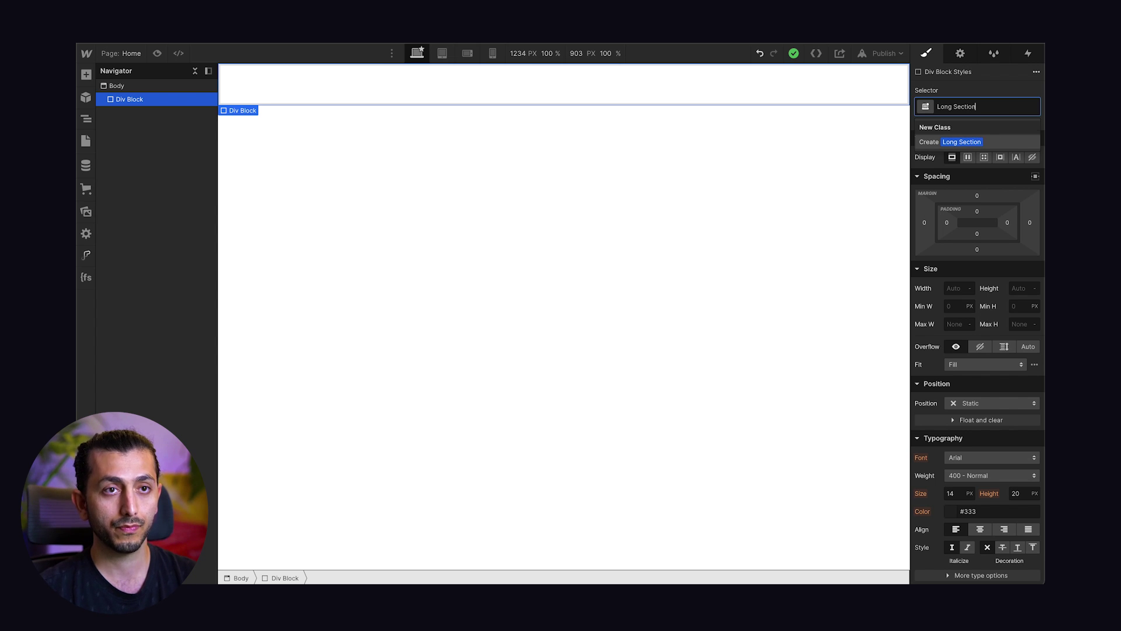
key(Return)
click(958, 288)
text(100)
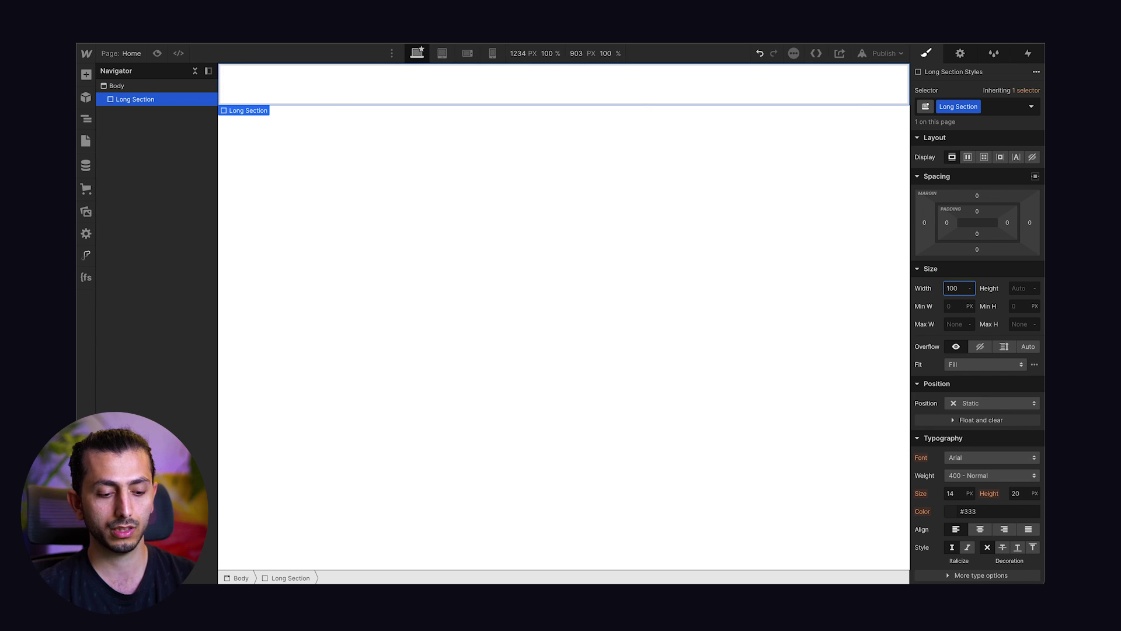
text(%)
key(Tab)
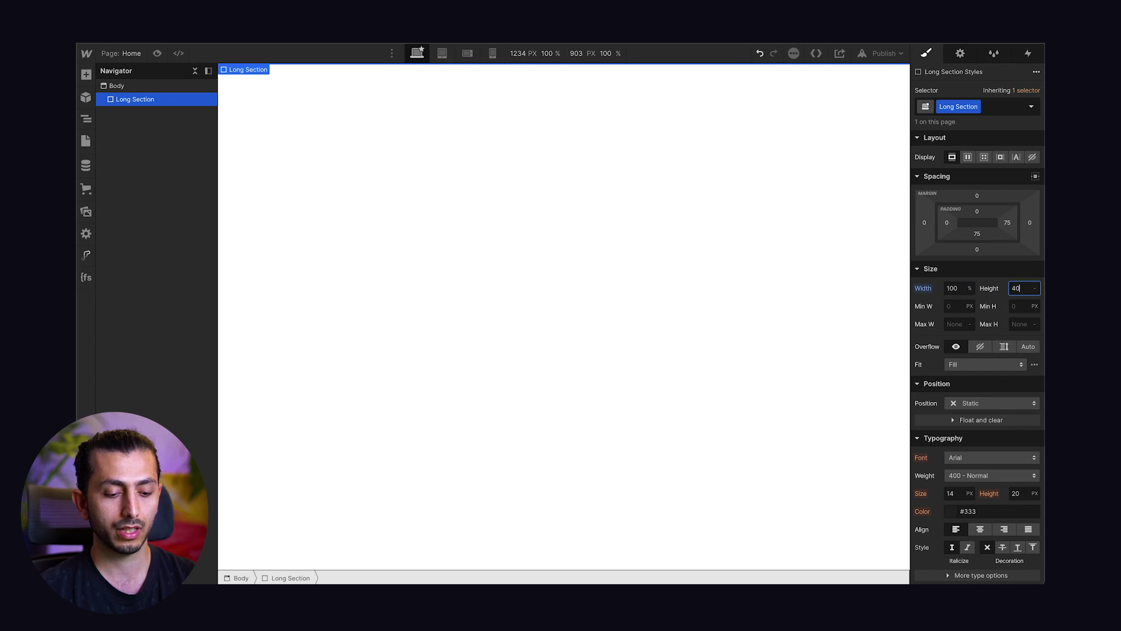
key(Return)
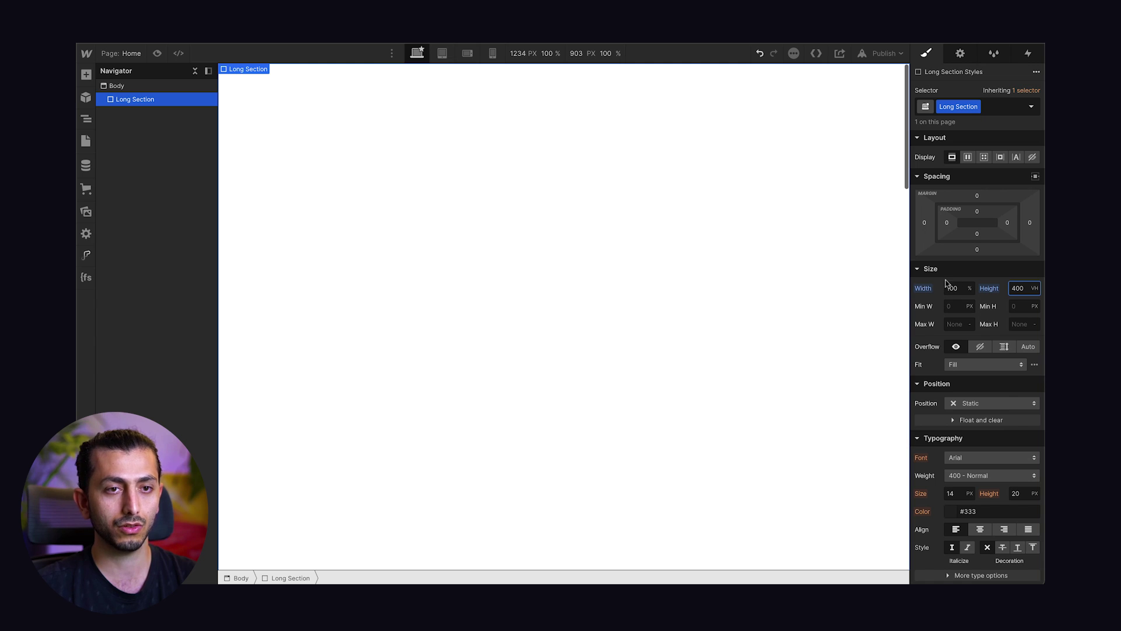
Set the Long Section's position to Relative
scroll(768, 292, down, 5)
scroll(769, 292, up, 10)
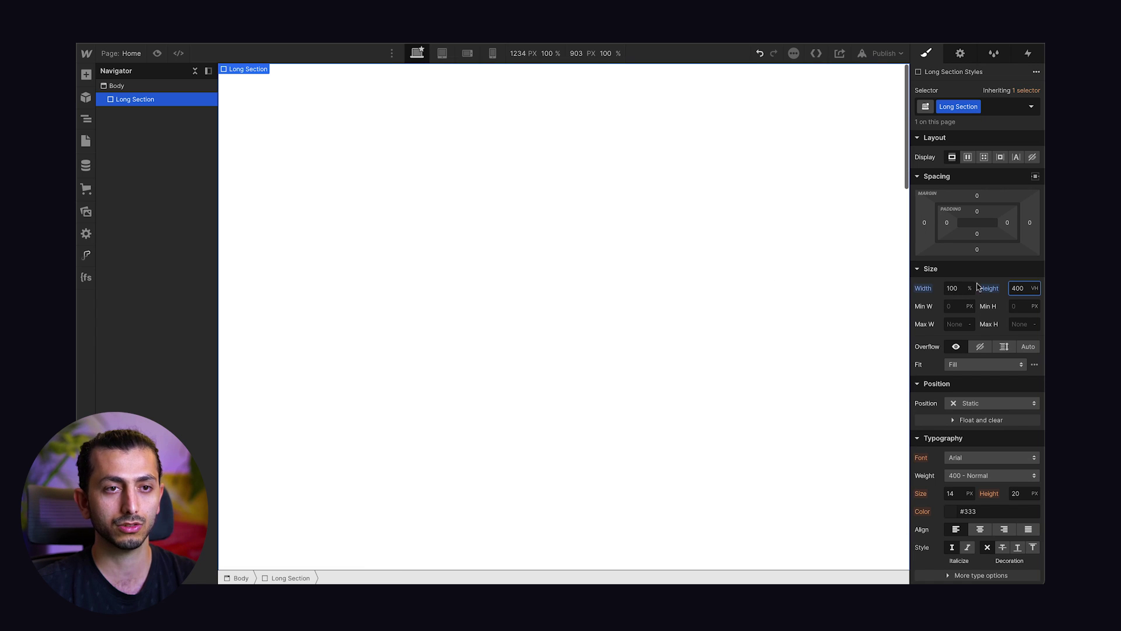
click(993, 403)
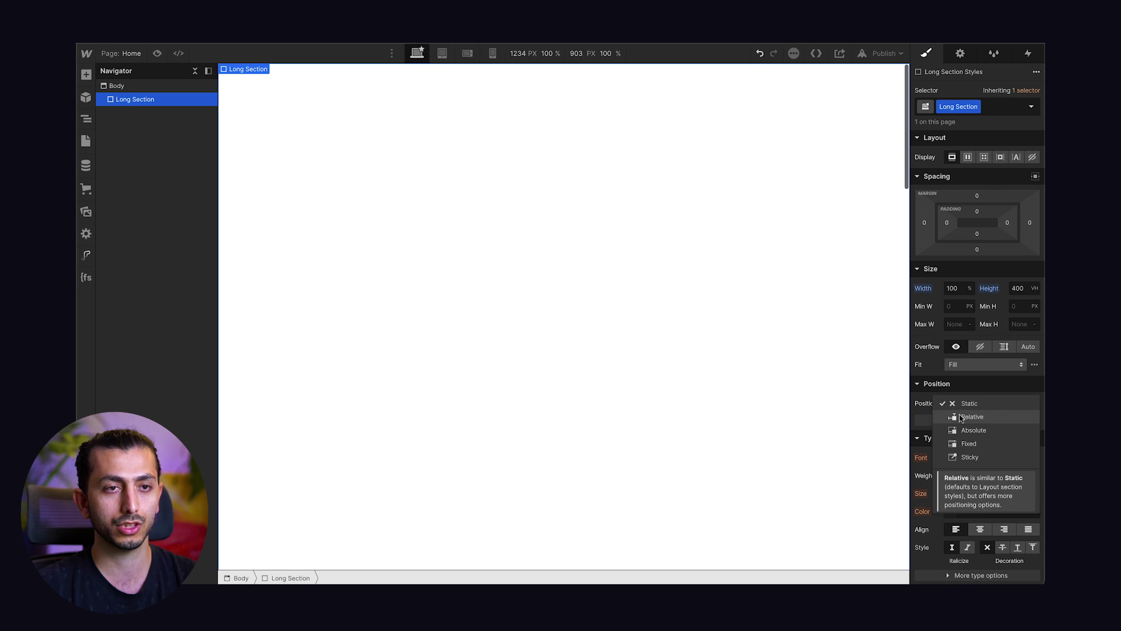
click(972, 416)
Nest a new Div Block inside Long Section
key(ctrl+e)
text(d)
click(427, 150)
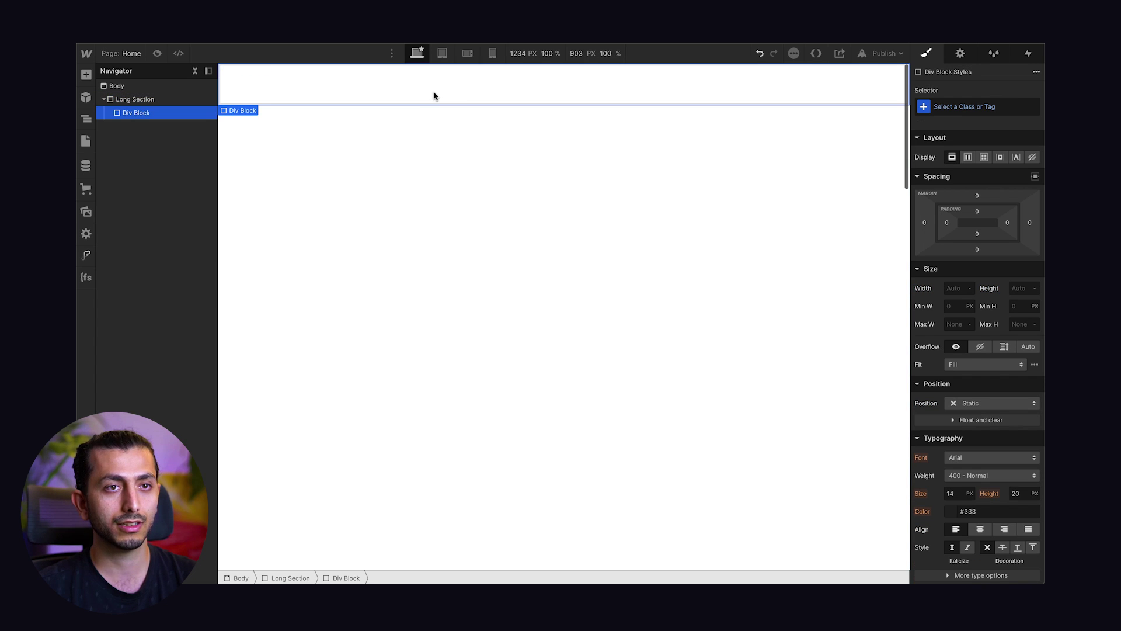
Give the inner div a Sticky Container class with 100% width and 100vh height
click(965, 107)
text(Sticky Co)
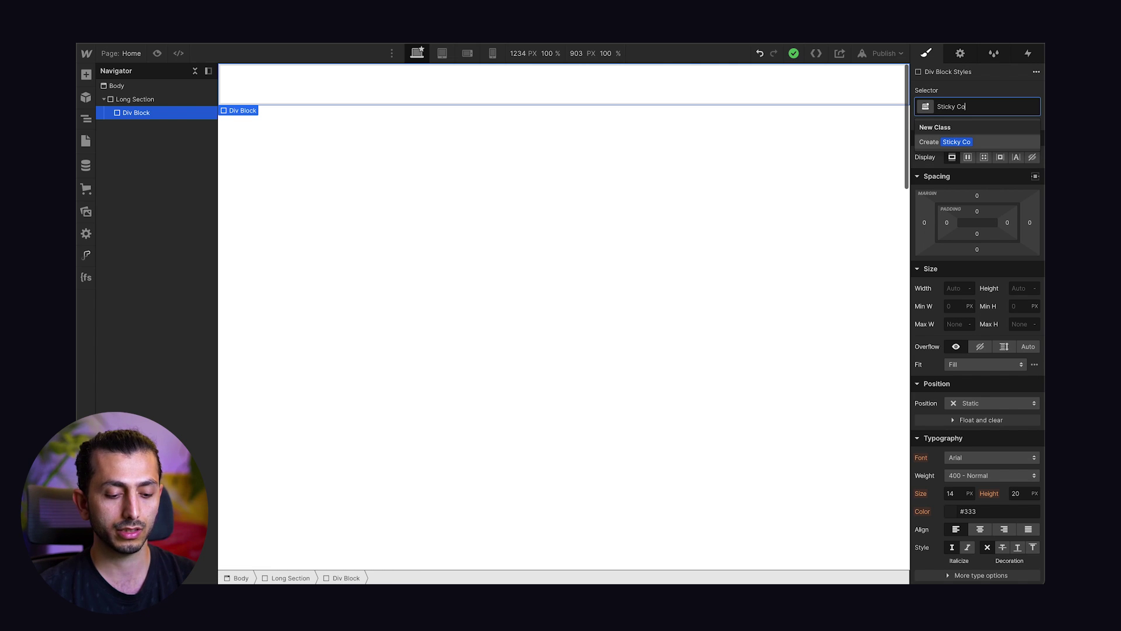
text(ntainer)
key(Return)
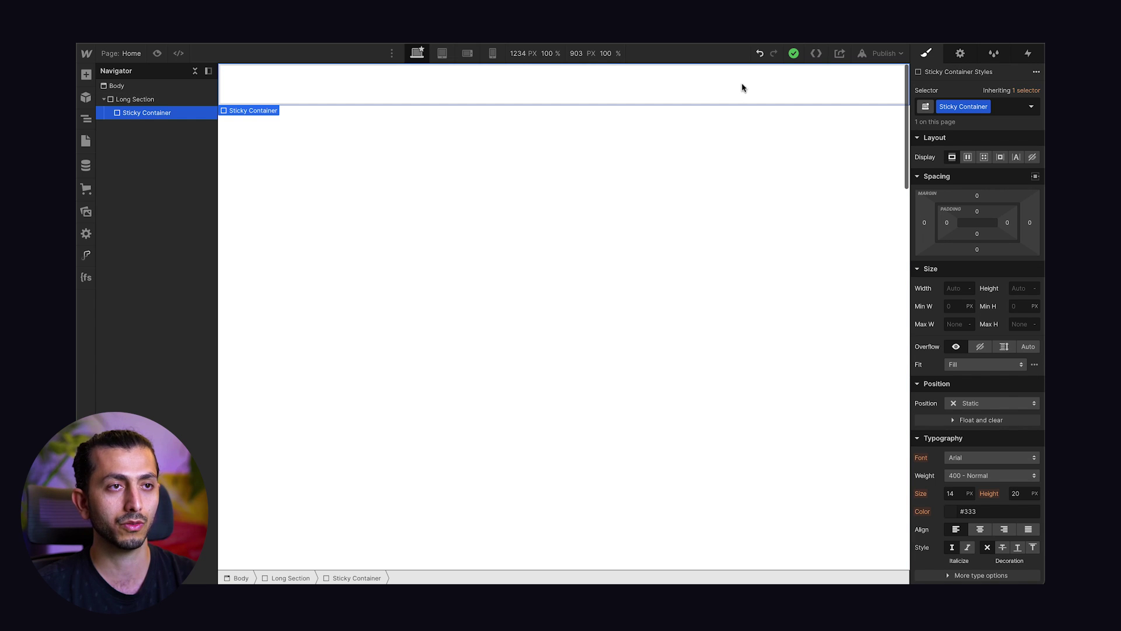
click(957, 289)
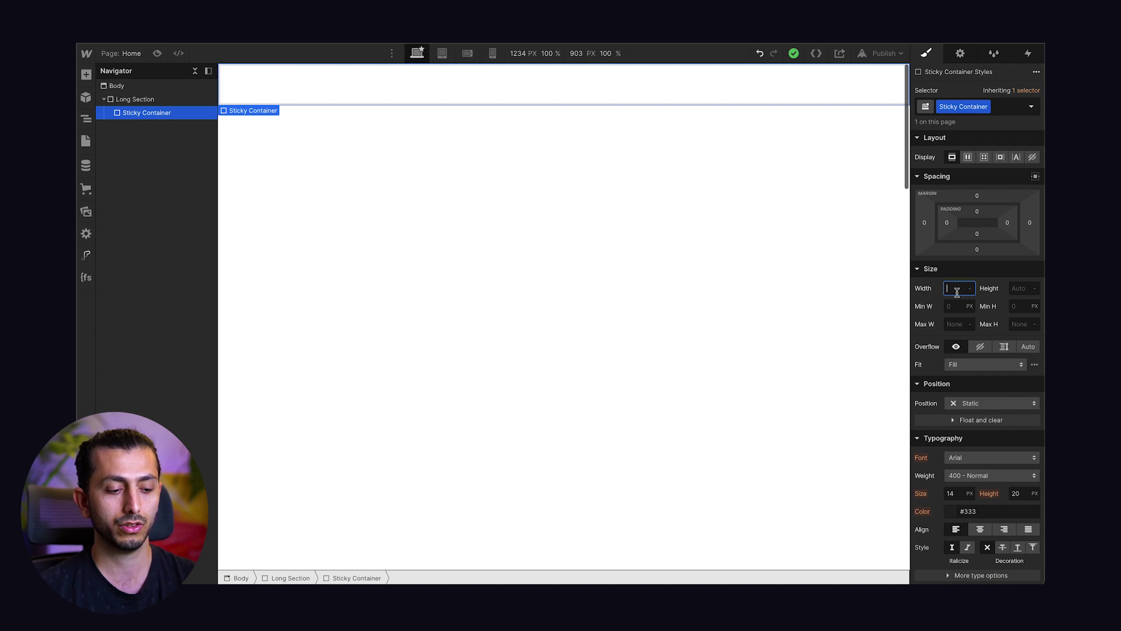
text(100%)
key(Tab)
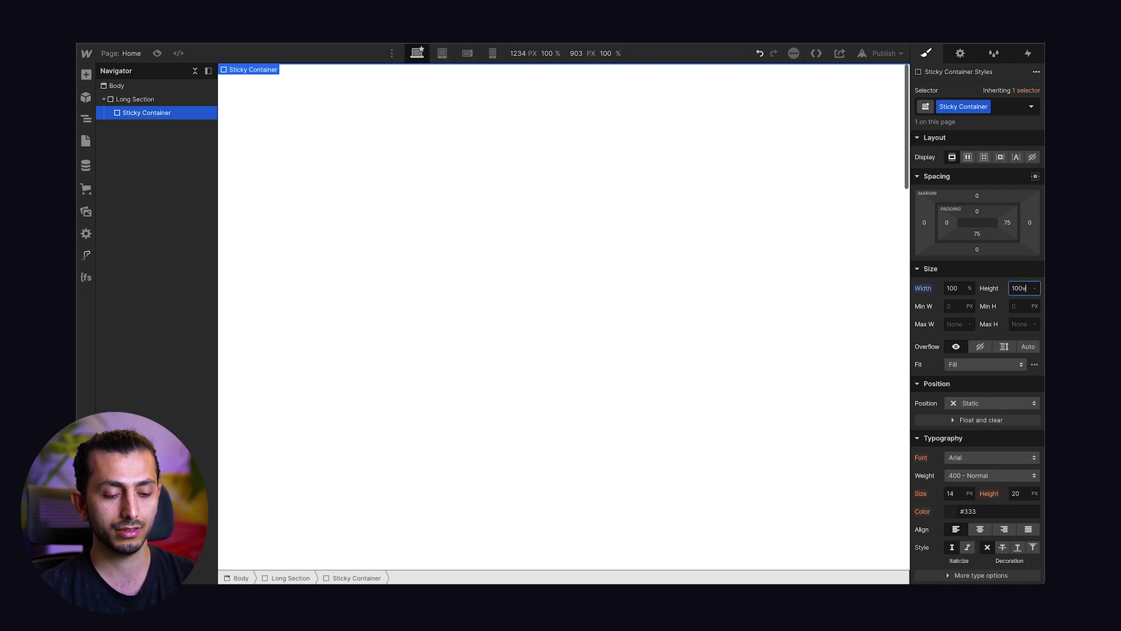
text(100vh)
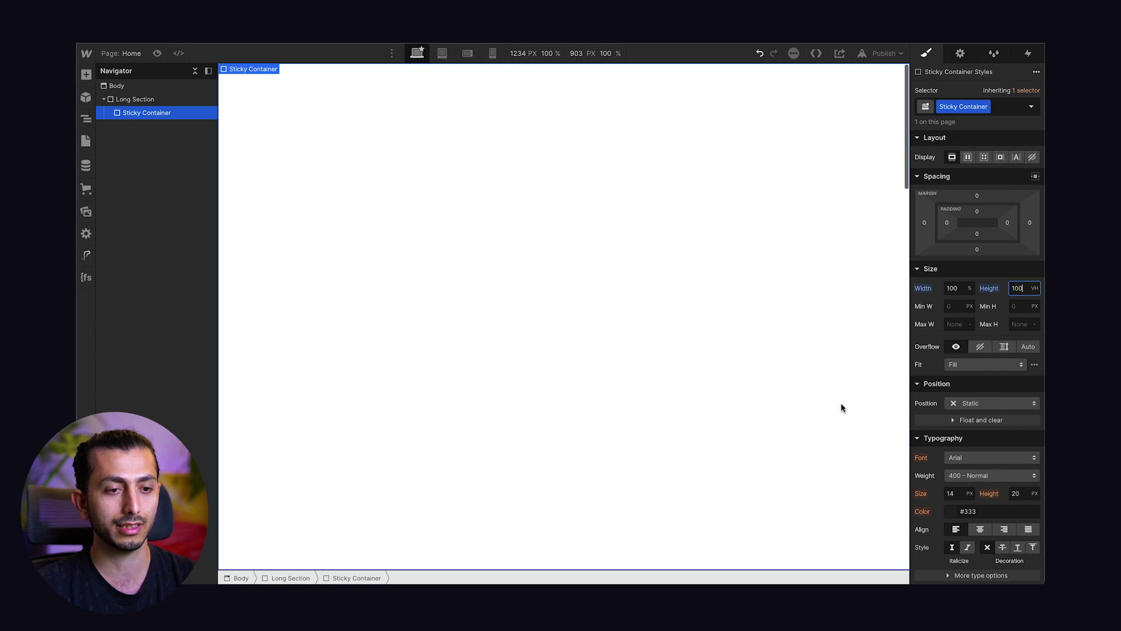
Make Sticky Container's position Sticky with a top offset of 0
click(981, 404)
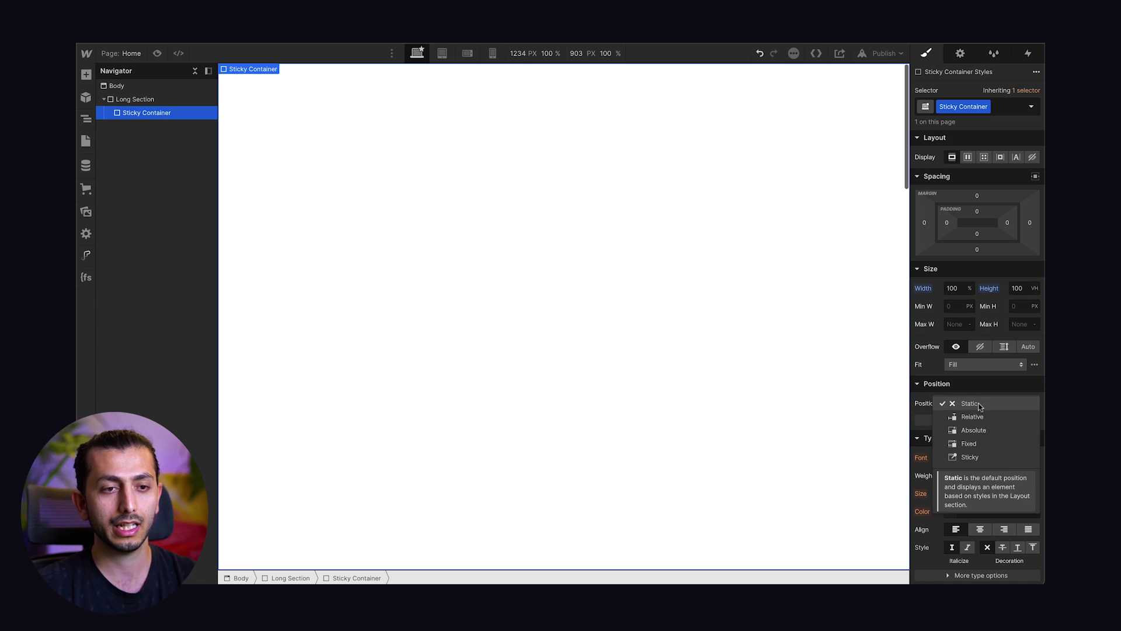
click(962, 457)
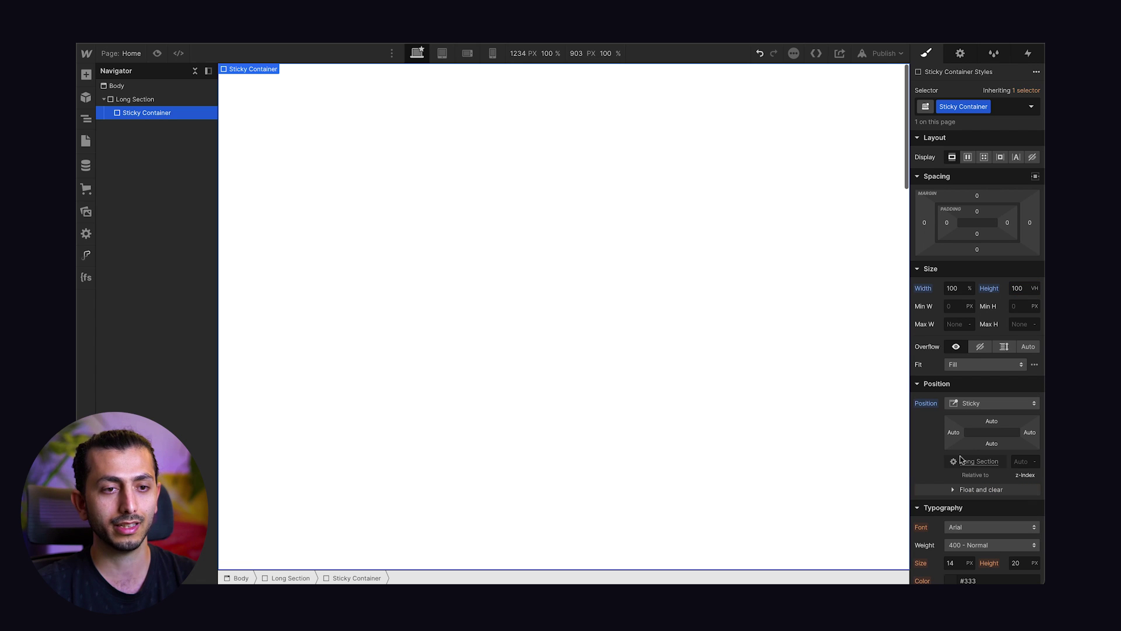
scroll(731, 357, down, 3)
scroll(731, 358, down, 3)
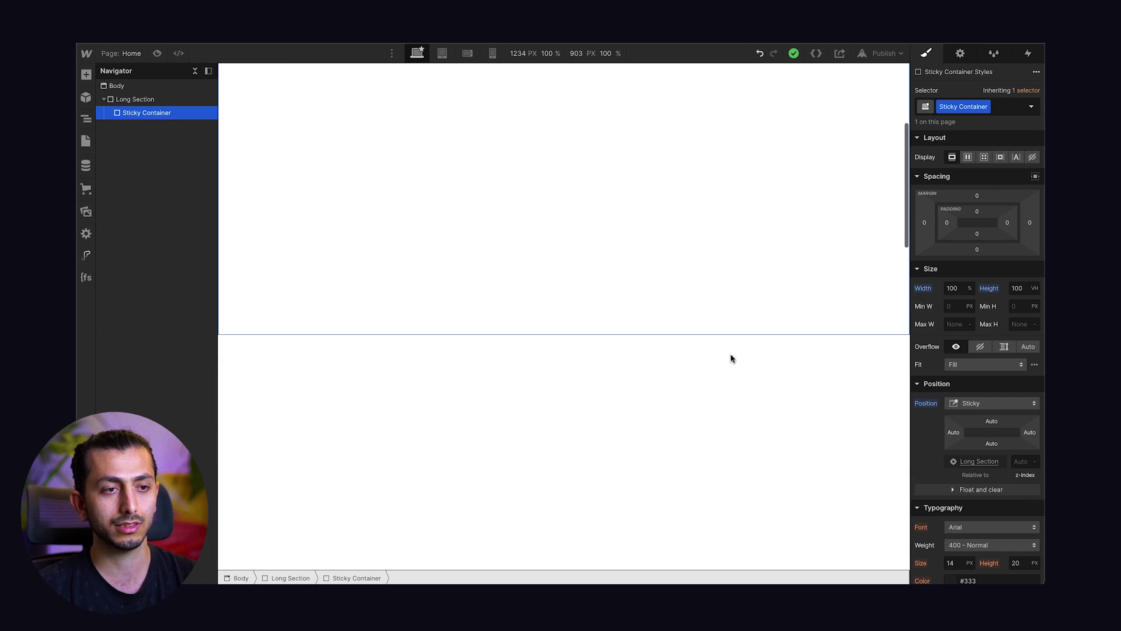
scroll(777, 243, up, 5)
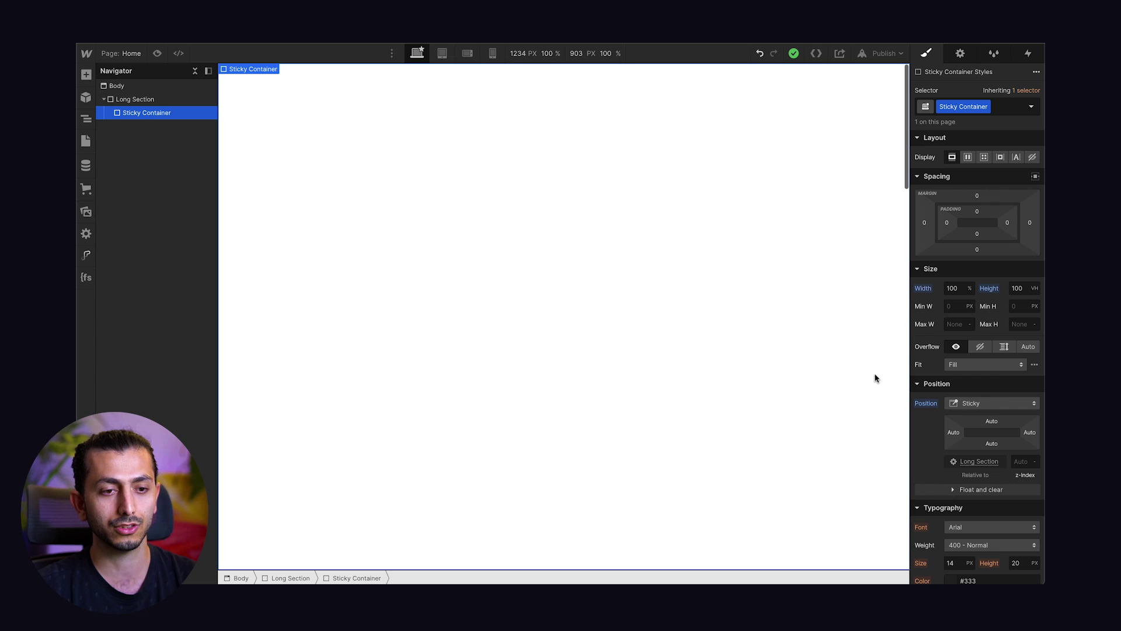
click(993, 423)
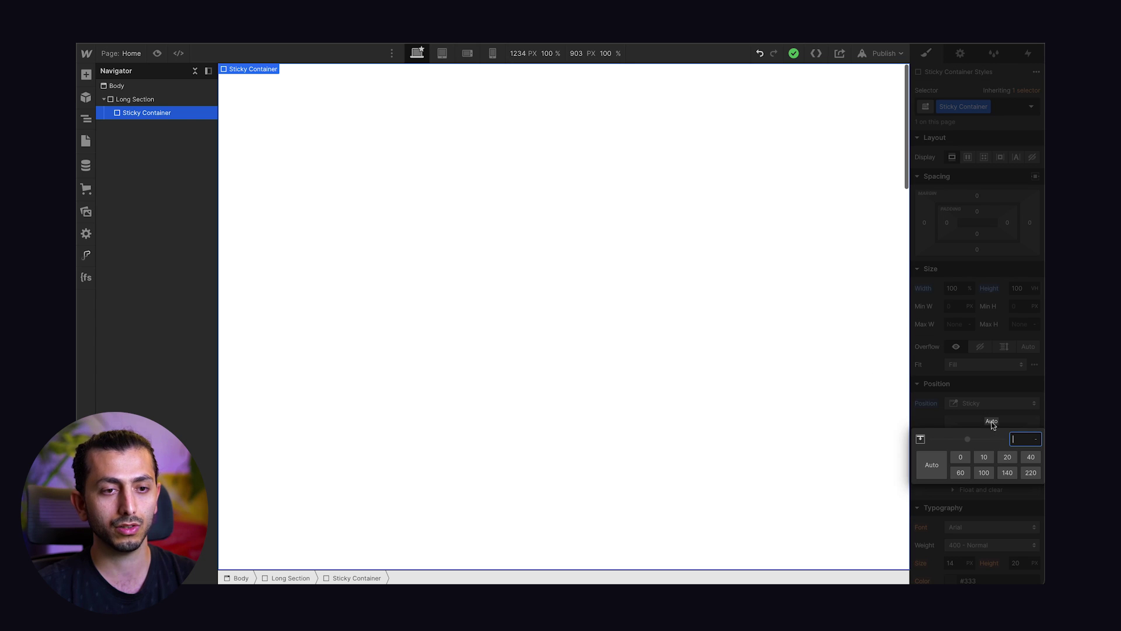
text(0)
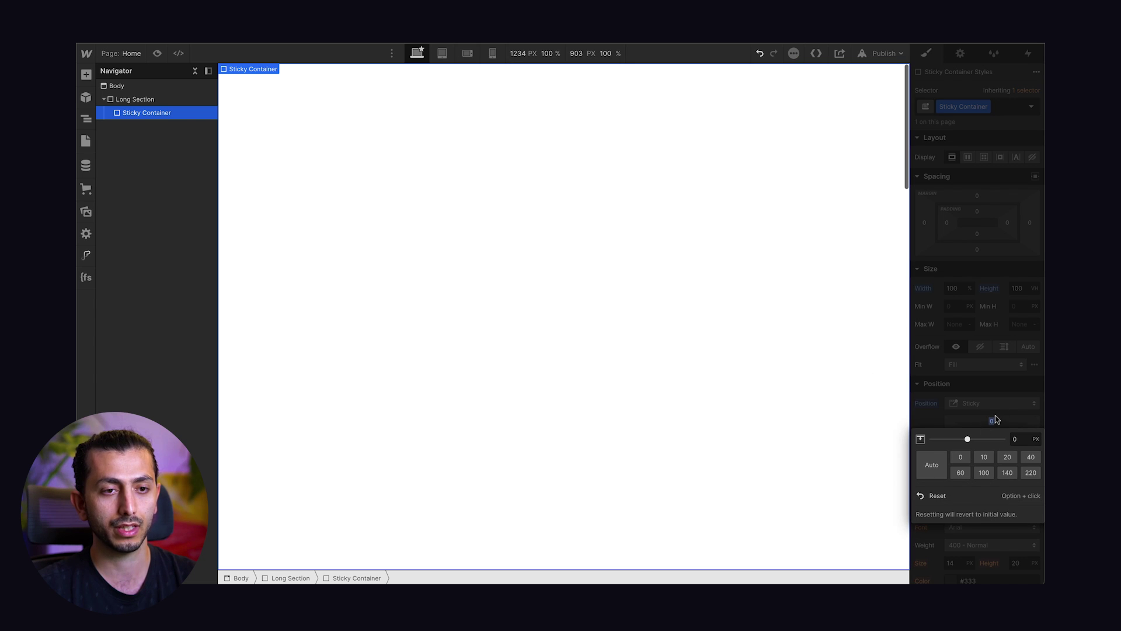
click(964, 420)
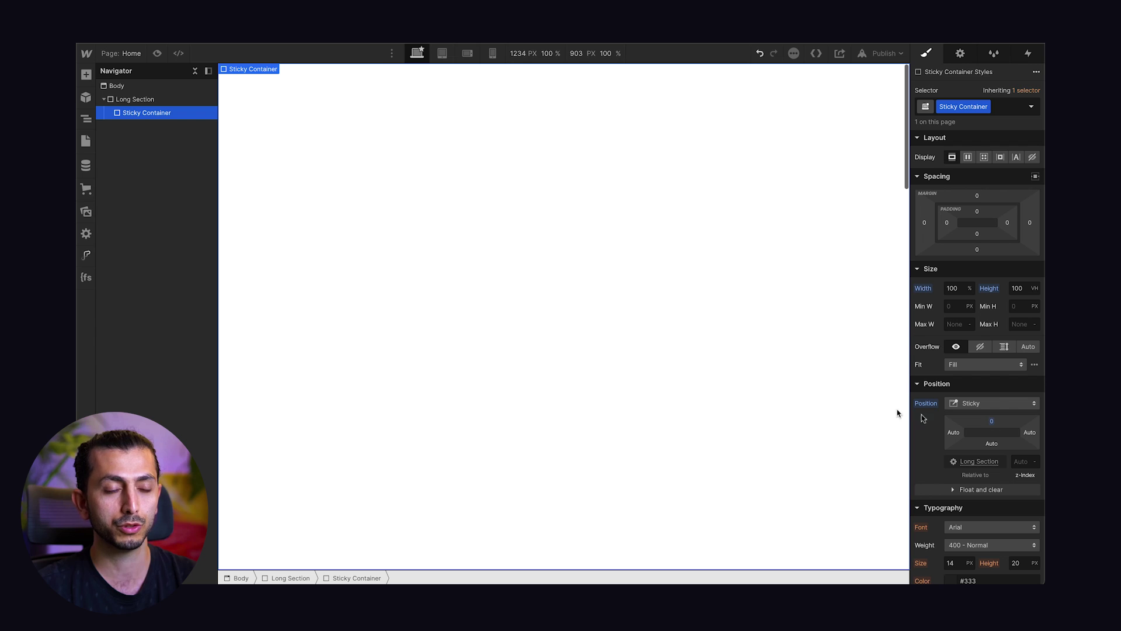
scroll(715, 296, down, 10)
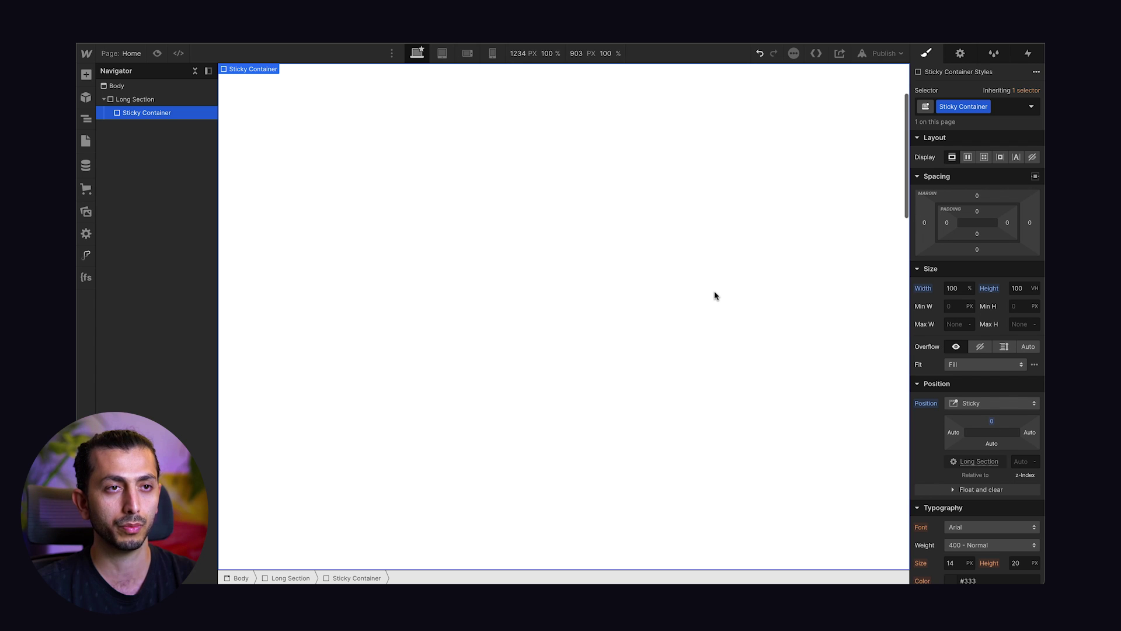
scroll(715, 296, up, 10)
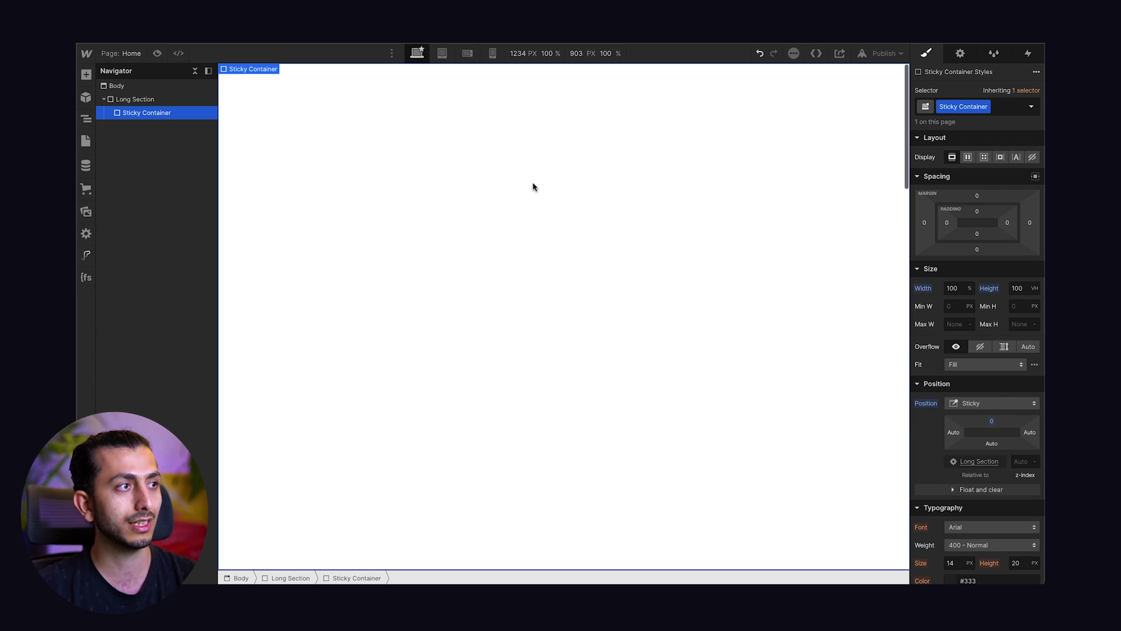
scroll(572, 186, down, 2)
scroll(587, 296, down, 10)
scroll(587, 295, up, 10)
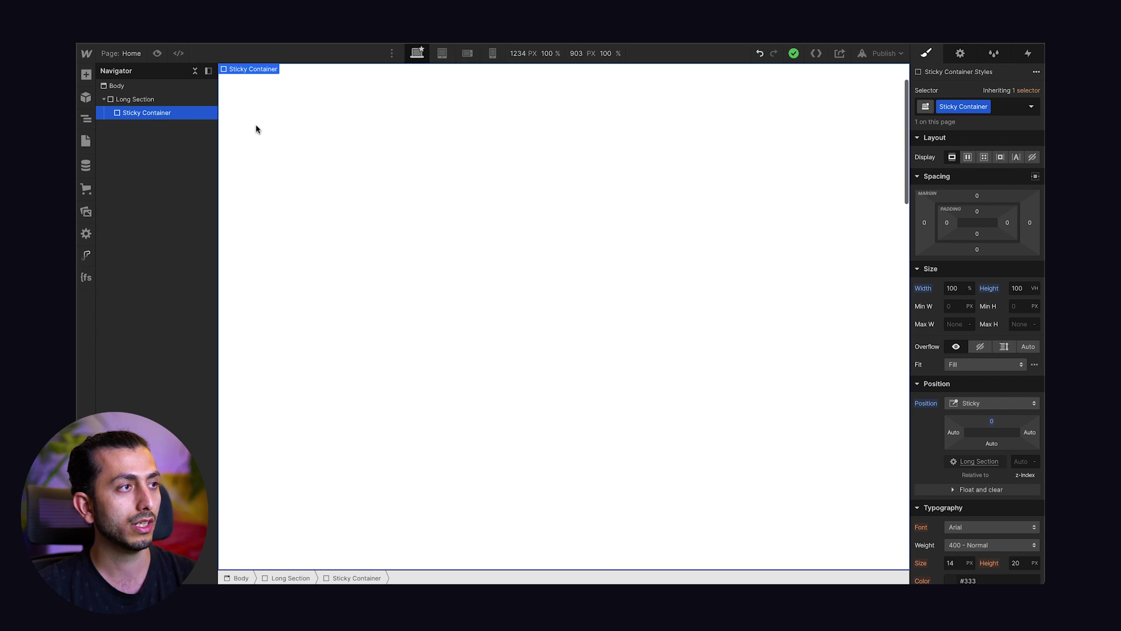
scroll(325, 175, up, 2)
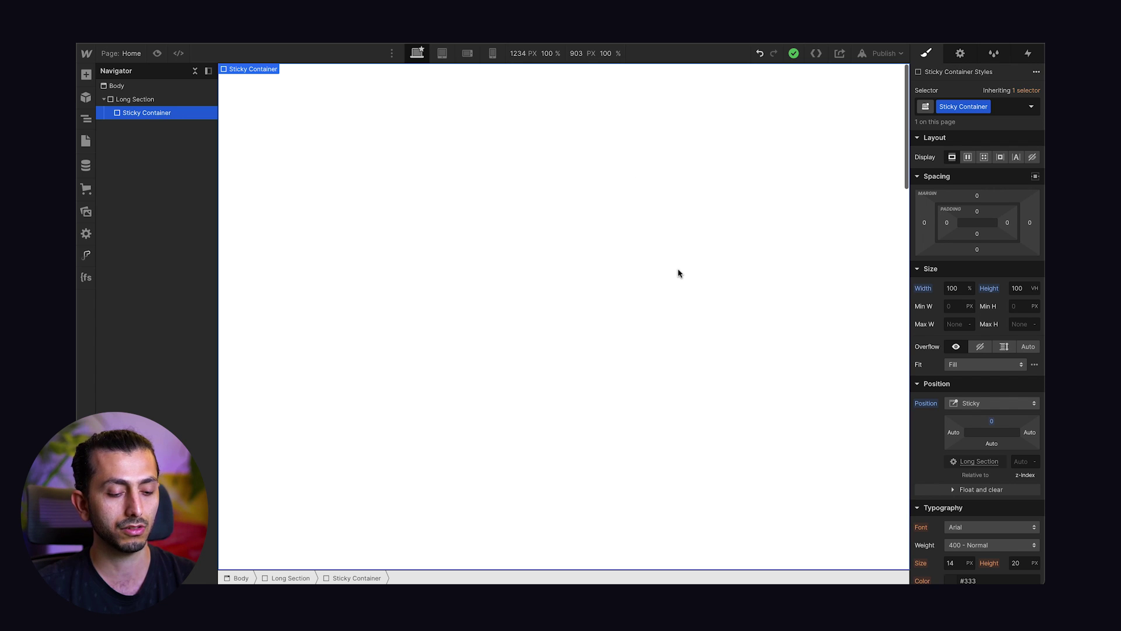
Add a Text Block inside the Sticky Container
key(super+e)
text(tte)
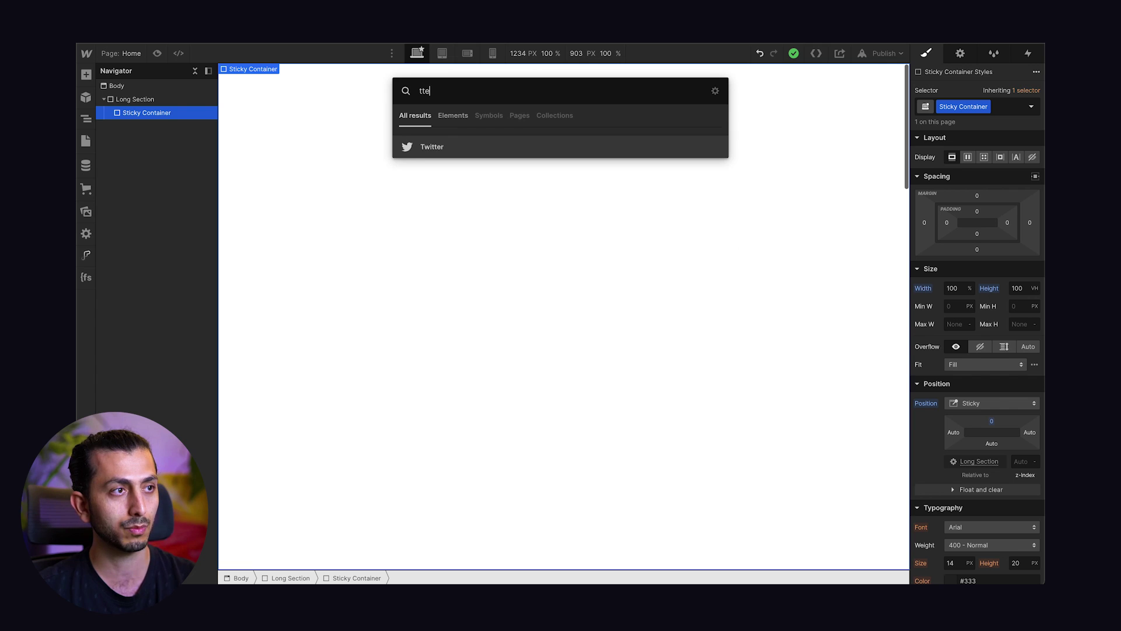
key(BackSpace)
key(BackSpace)
text(e)
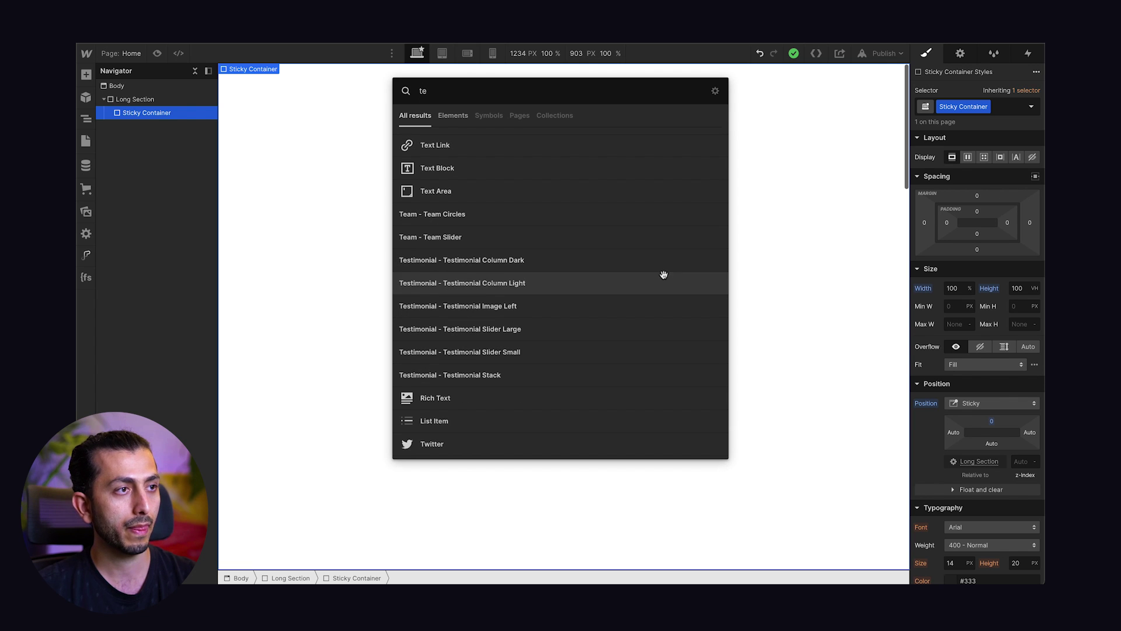
click(520, 175)
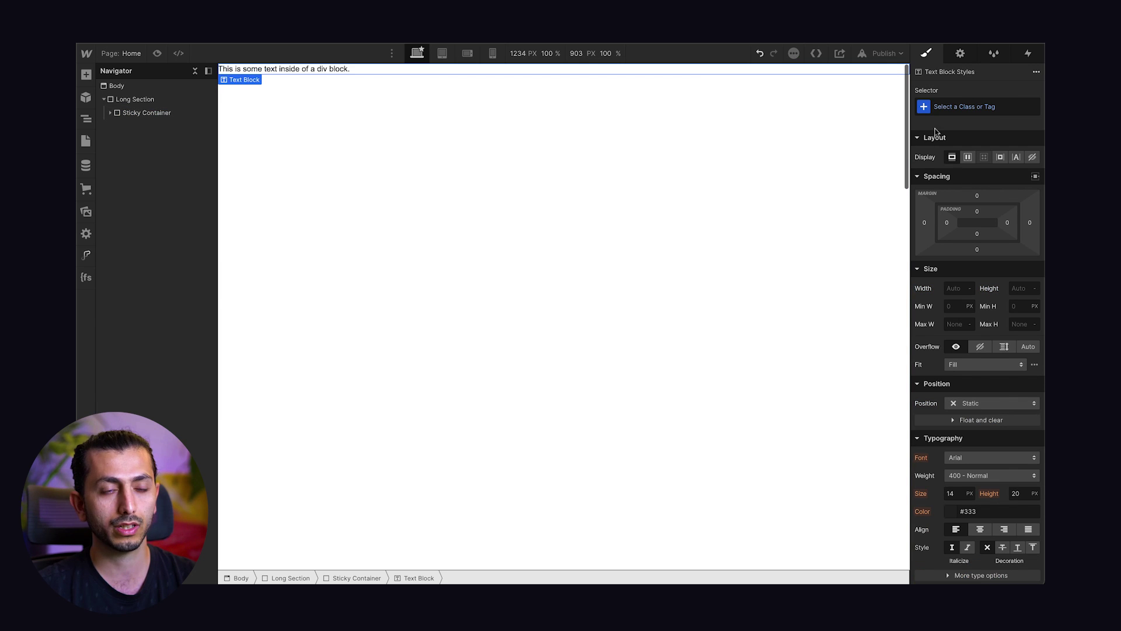
Class the text block Huge Text and replace its wording with 'We don't just build websites'
click(958, 108)
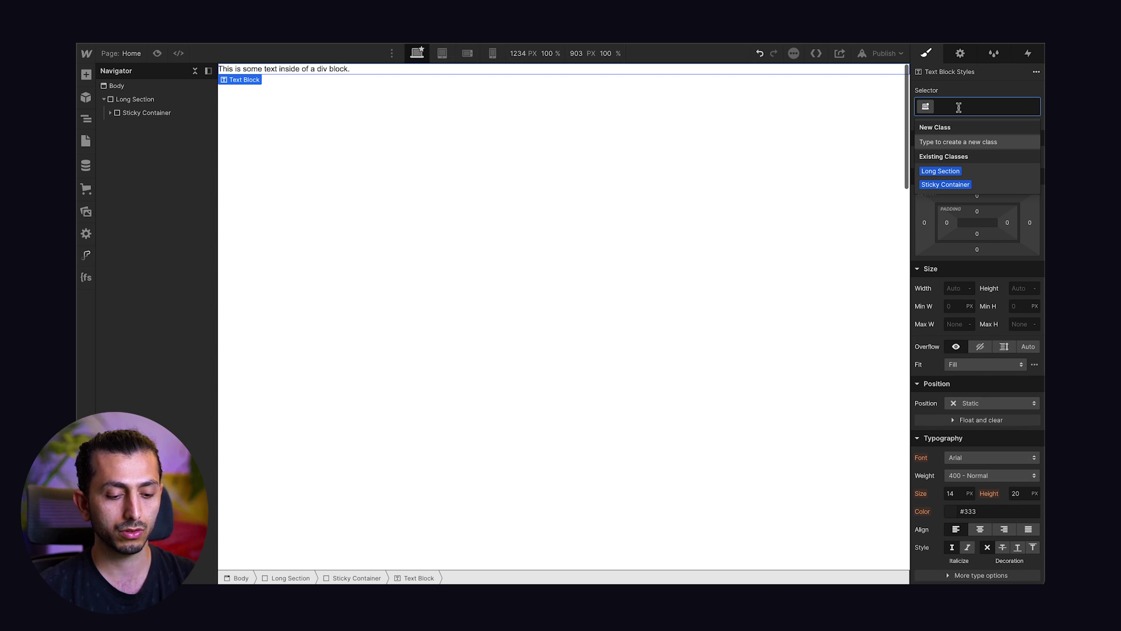
text(Hug)
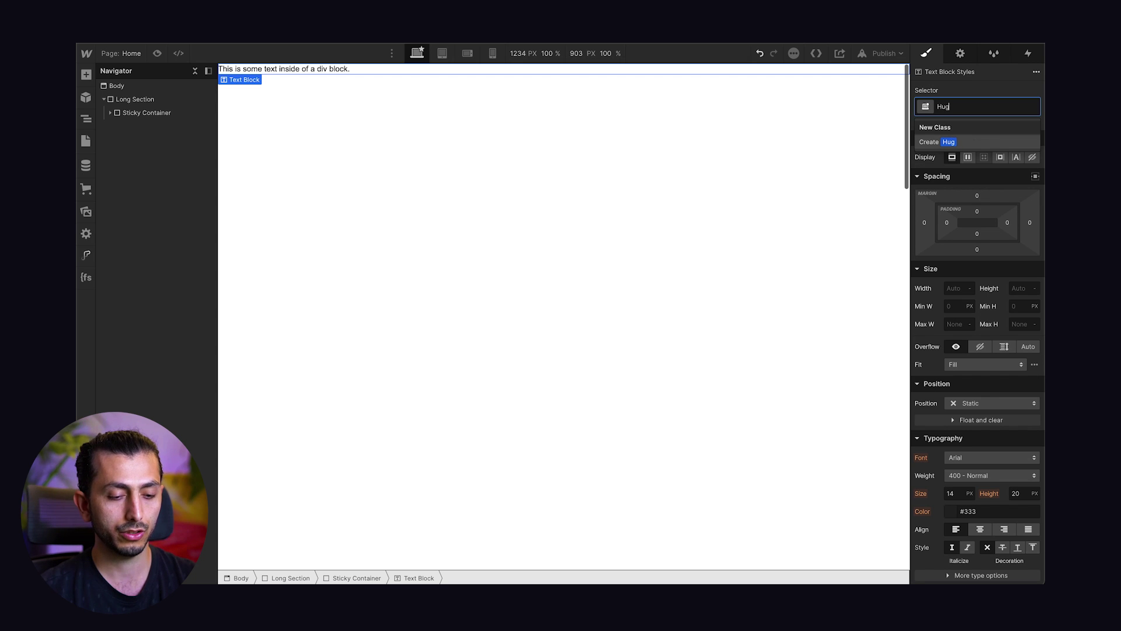
text(e Text)
key(Return)
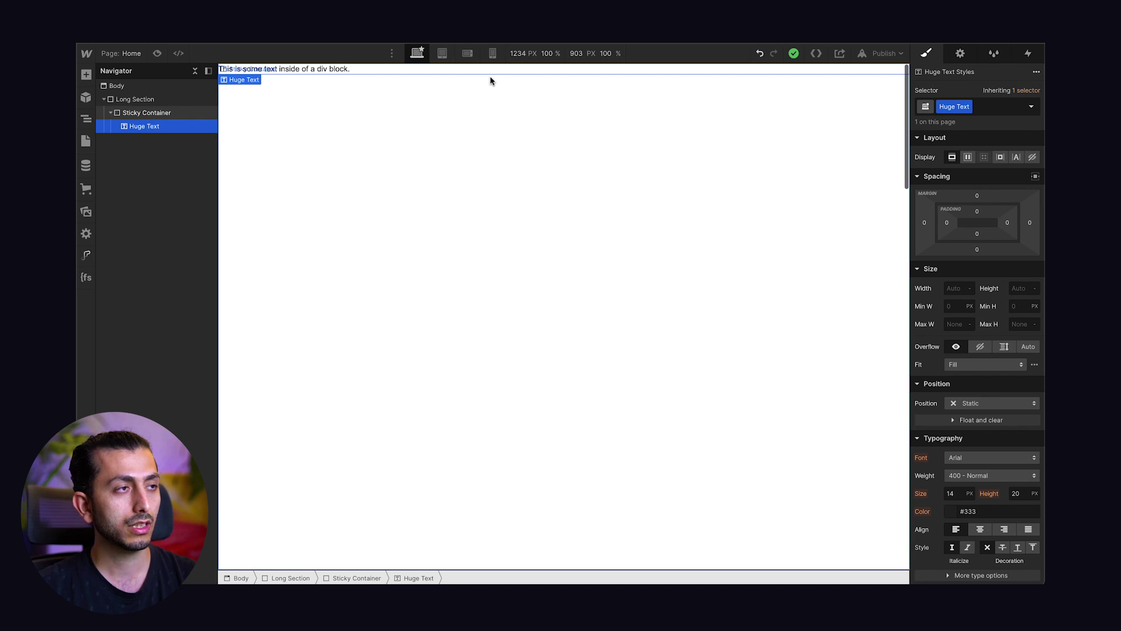
double_click(344, 68)
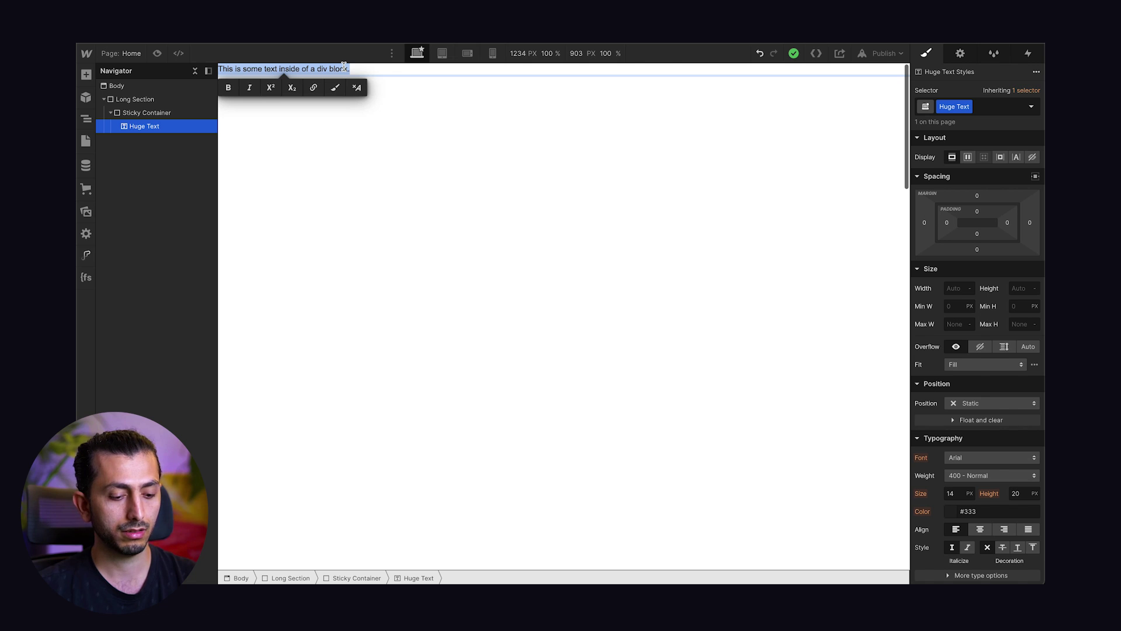
text(We don't just build websites)
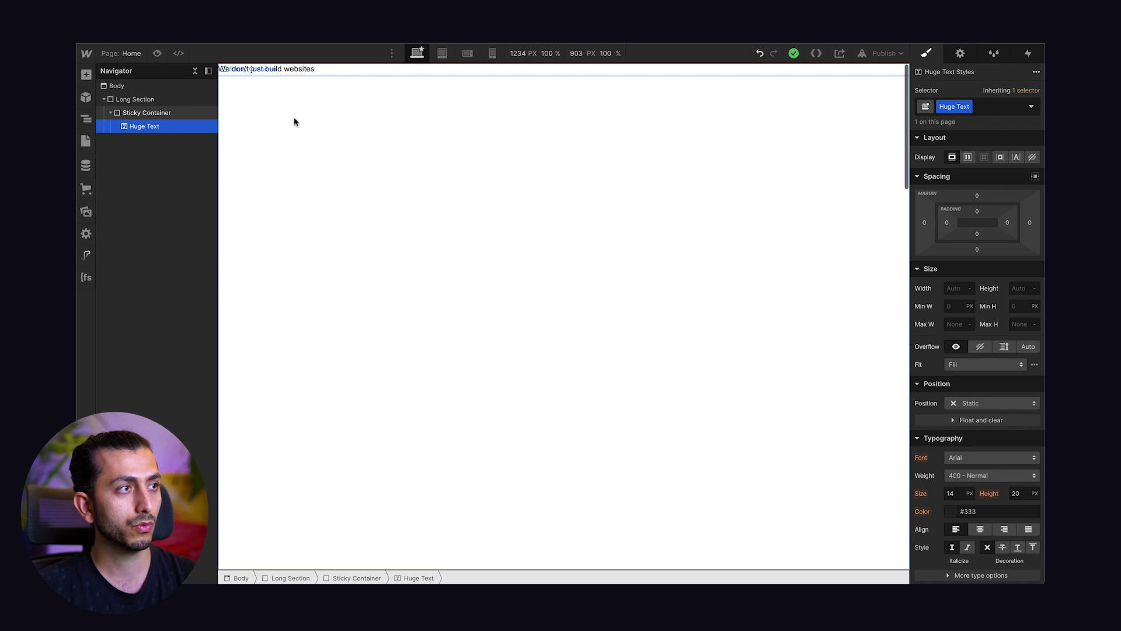
Reselect the Huge Text heading and start entering an 8vw font size
click(315, 117)
click(313, 71)
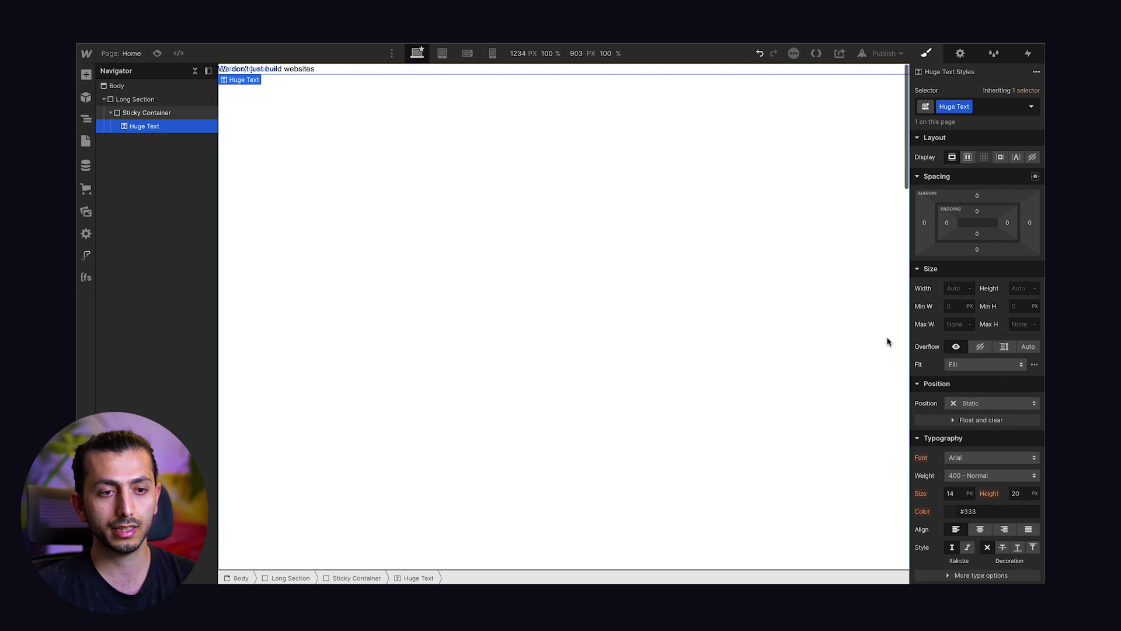
click(959, 493)
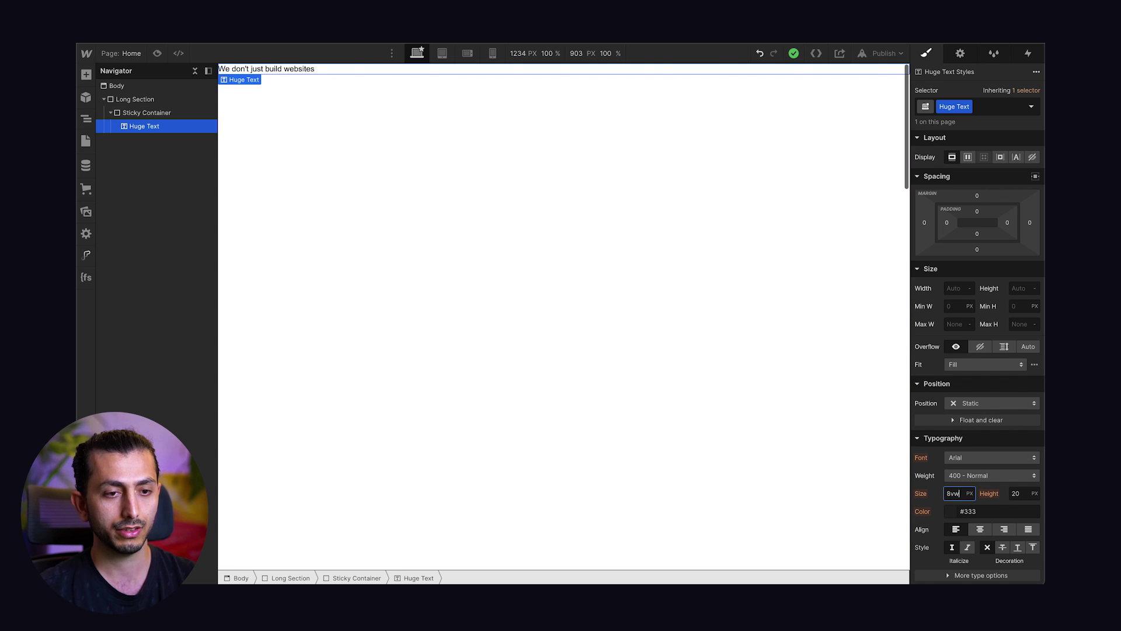
Apply 8vw size and 1.2 line height to Huge Text, and set Sticky Container to flex
key(Return)
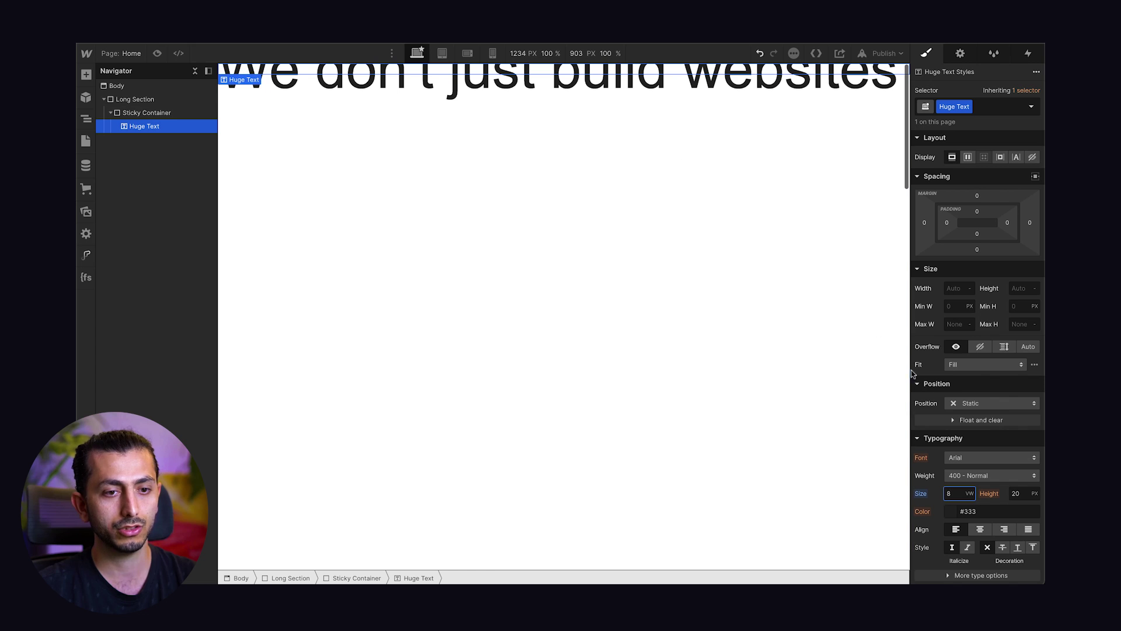
click(1017, 494)
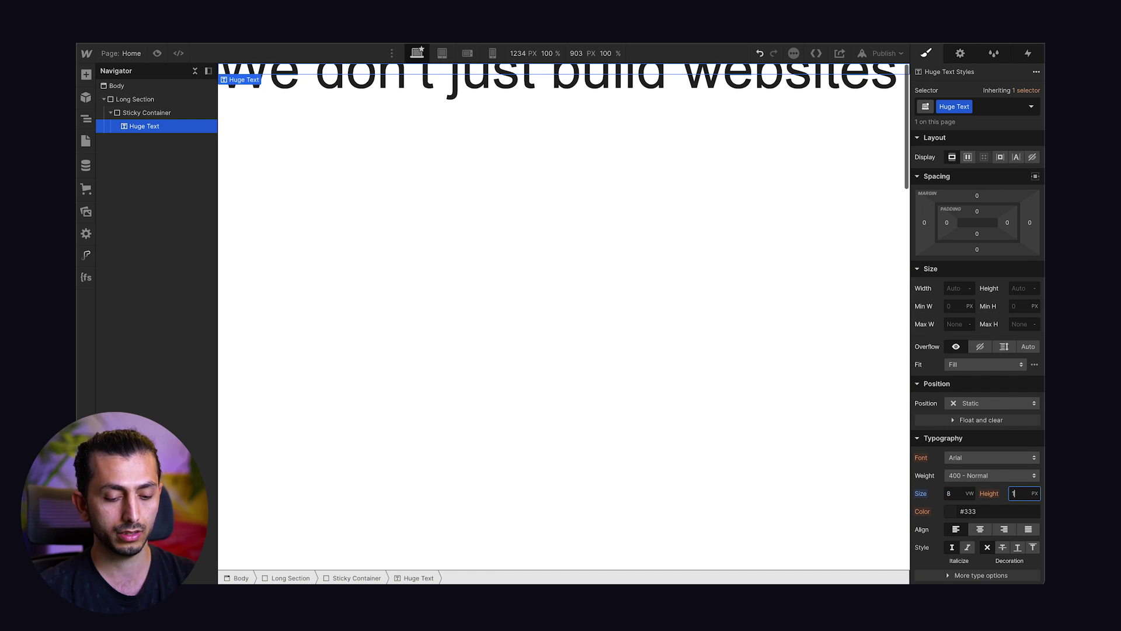
text(1.2)
key(Return)
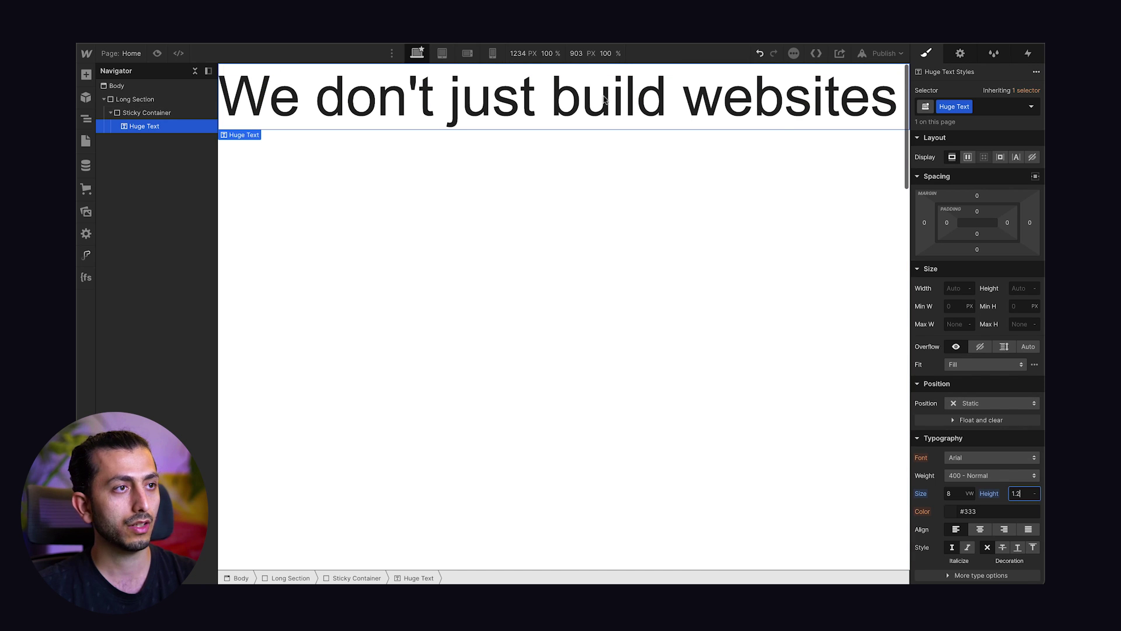
click(151, 113)
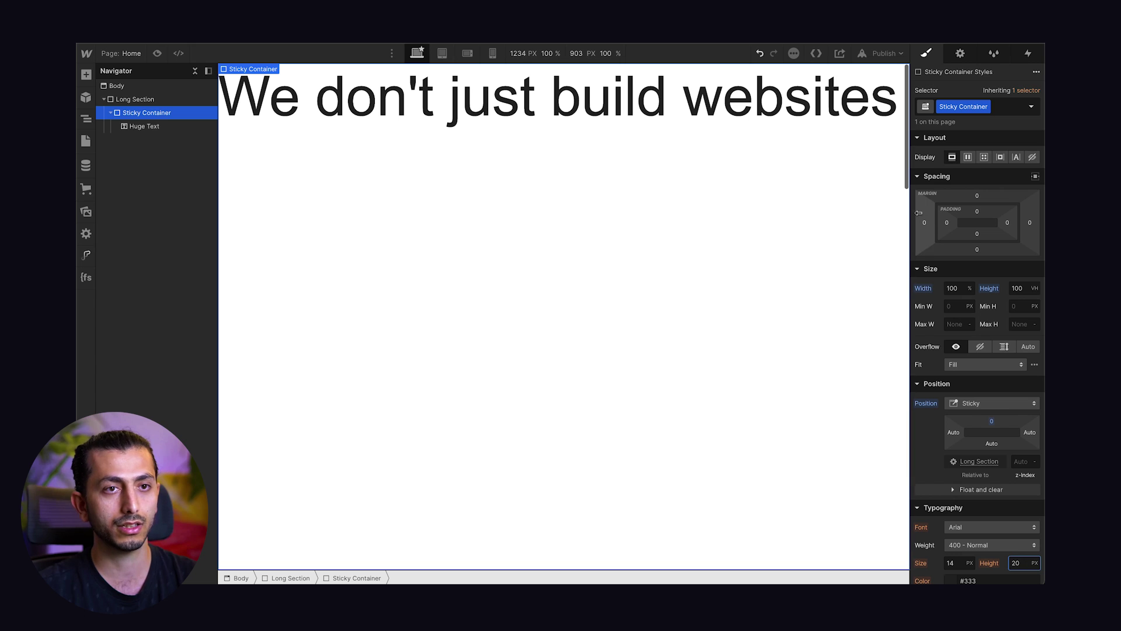
click(968, 157)
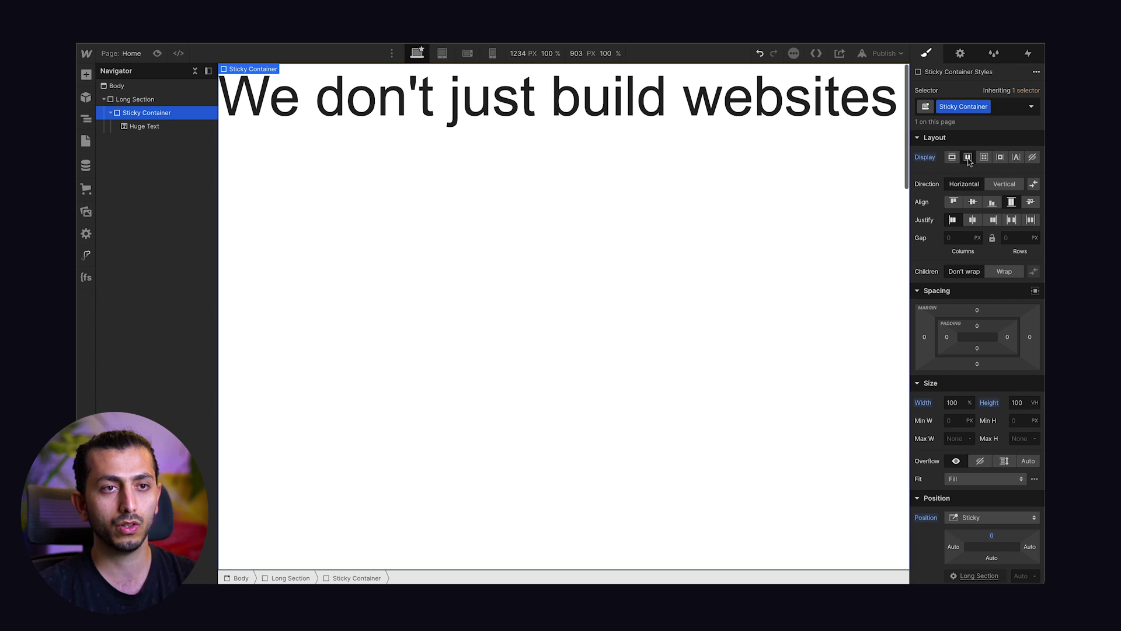